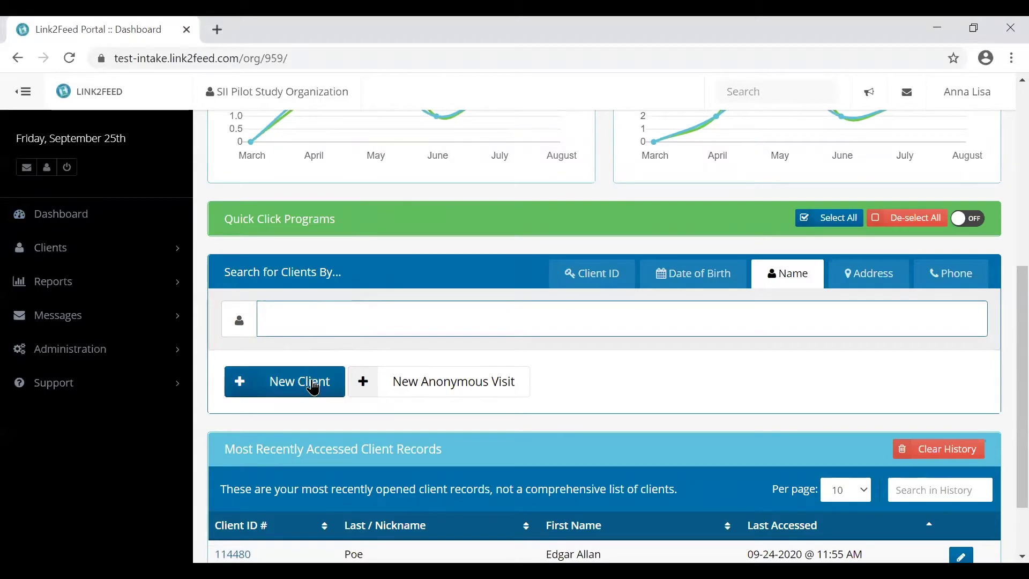
- Start a new client record from the Dashboard's New Client button
{"action": "left_click", "coordinate": [314, 386]}
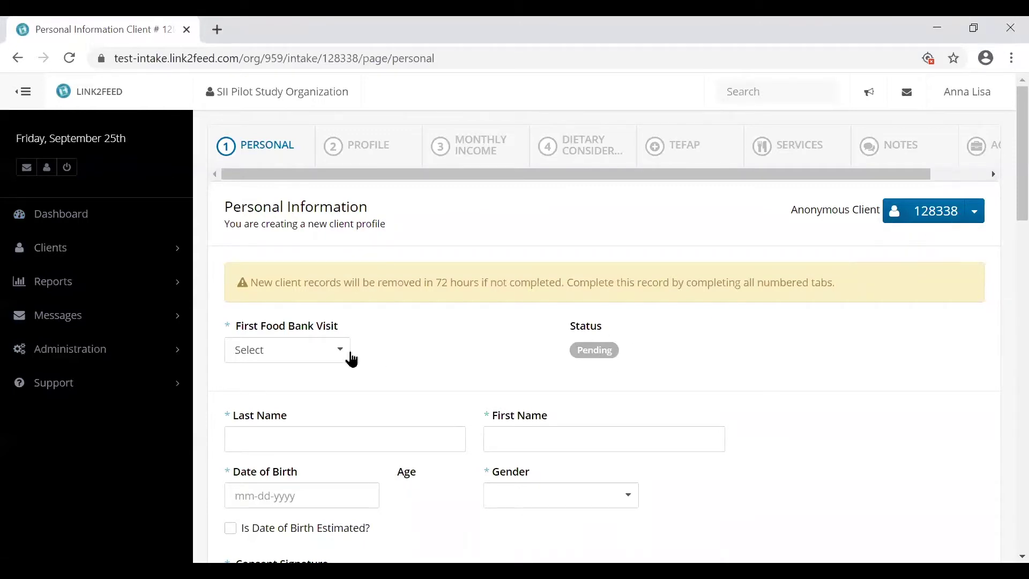
- Set the first food bank visit to Today and enter the client's last and first name
{"action": "scroll", "coordinate": [348, 354], "scroll_direction": "down", "scroll_amount": 2}
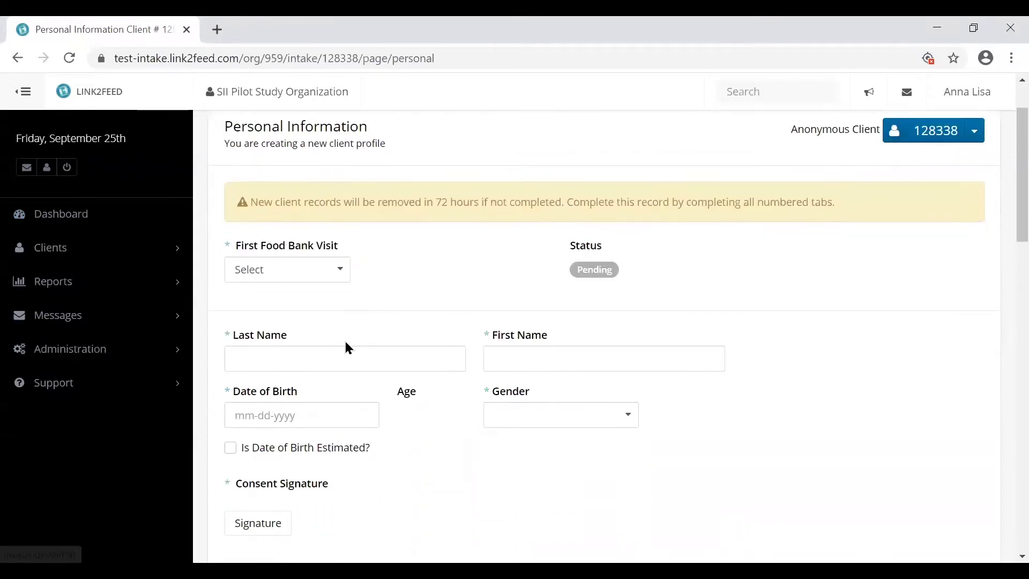
{"action": "left_click", "coordinate": [342, 278]}
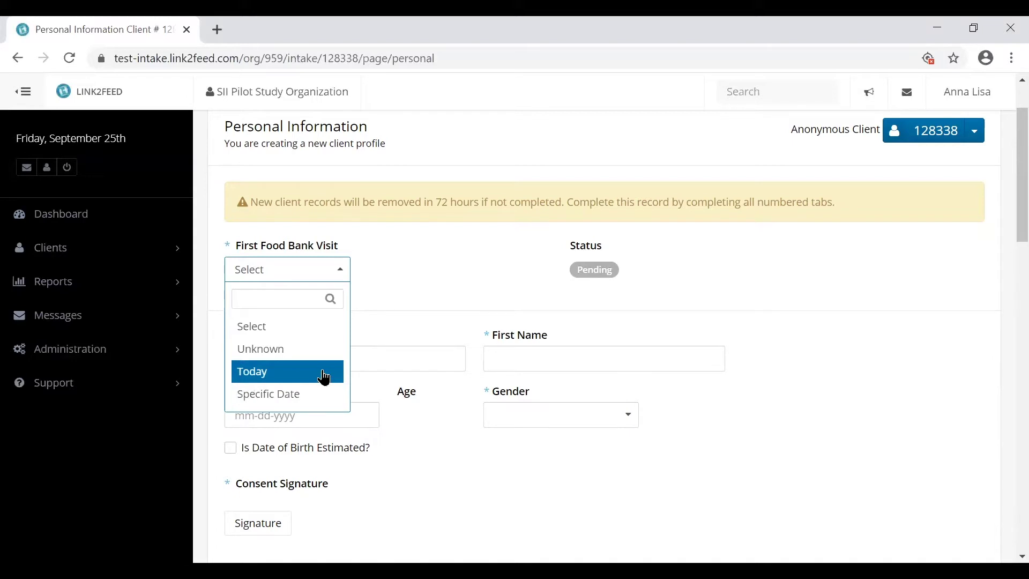
{"action": "left_click", "coordinate": [323, 378]}
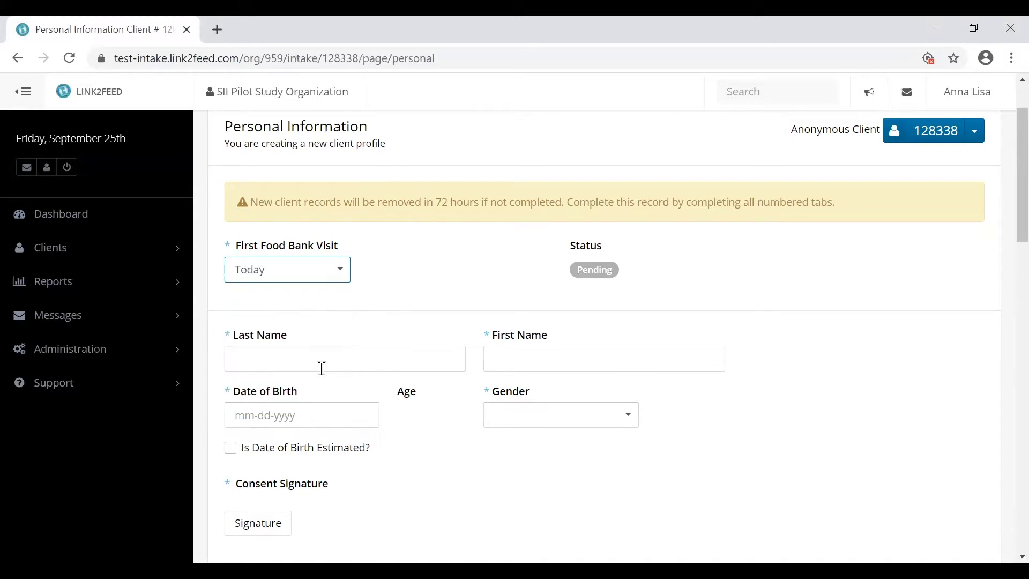
{"action": "left_click", "coordinate": [324, 365]}
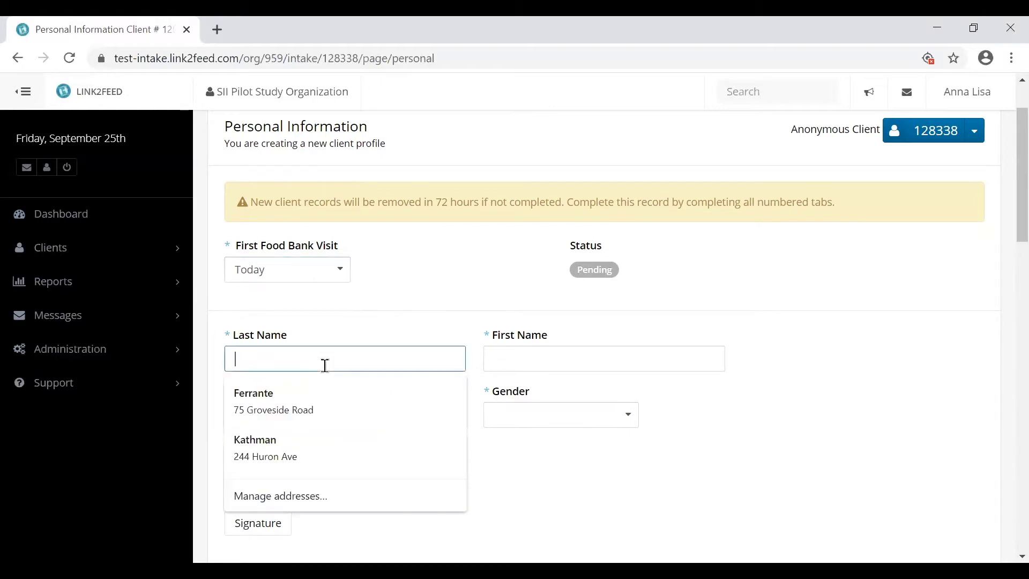
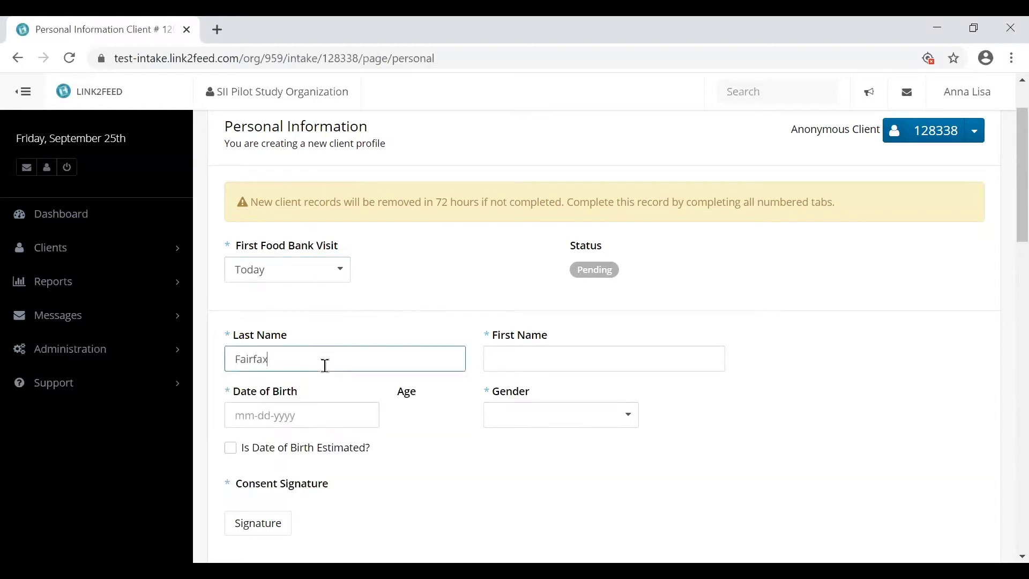
{"action": "key", "text": "Tab"}
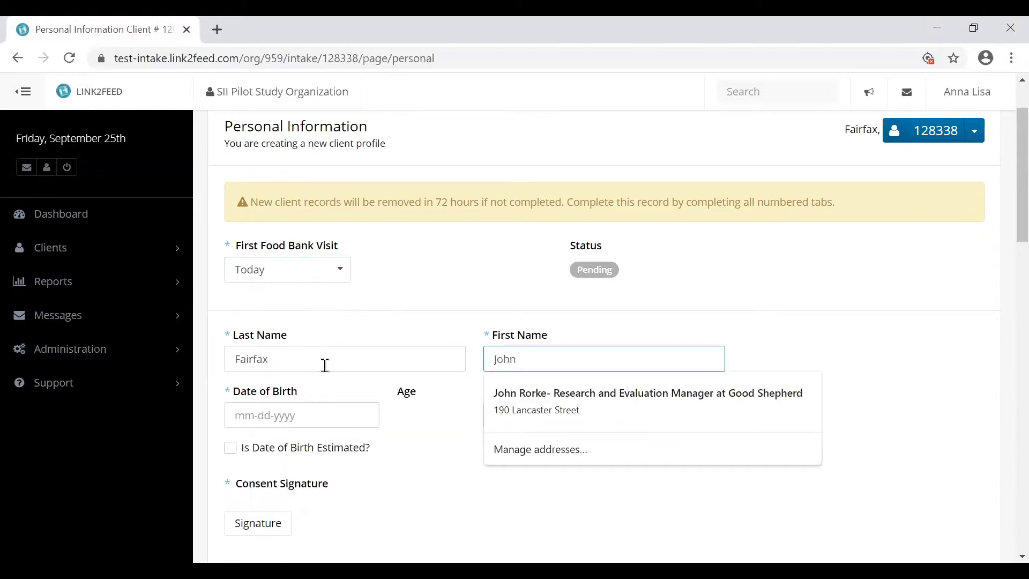
{"action": "left_click", "coordinate": [236, 419]}
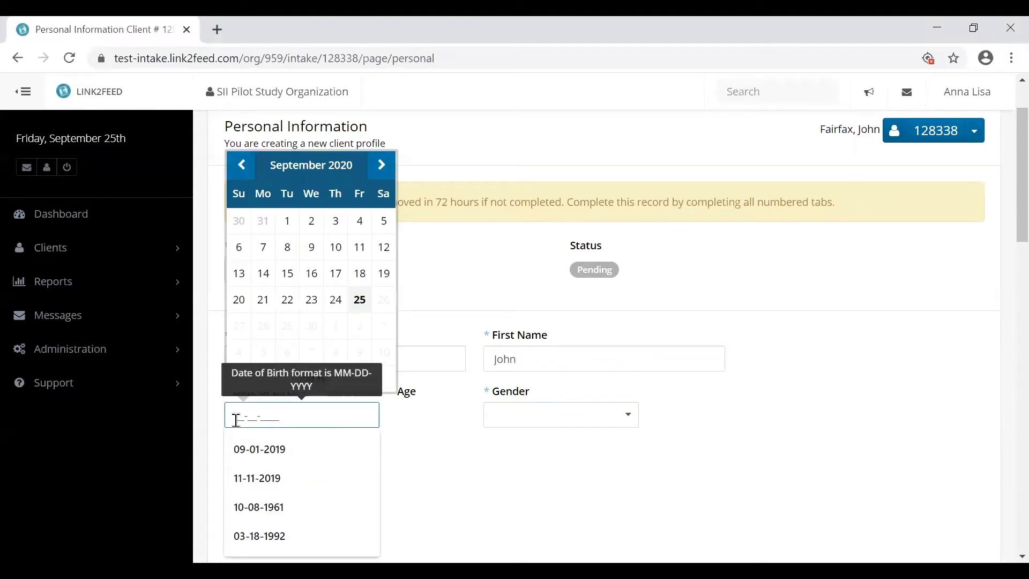
{"action": "left_click", "coordinate": [414, 427]}
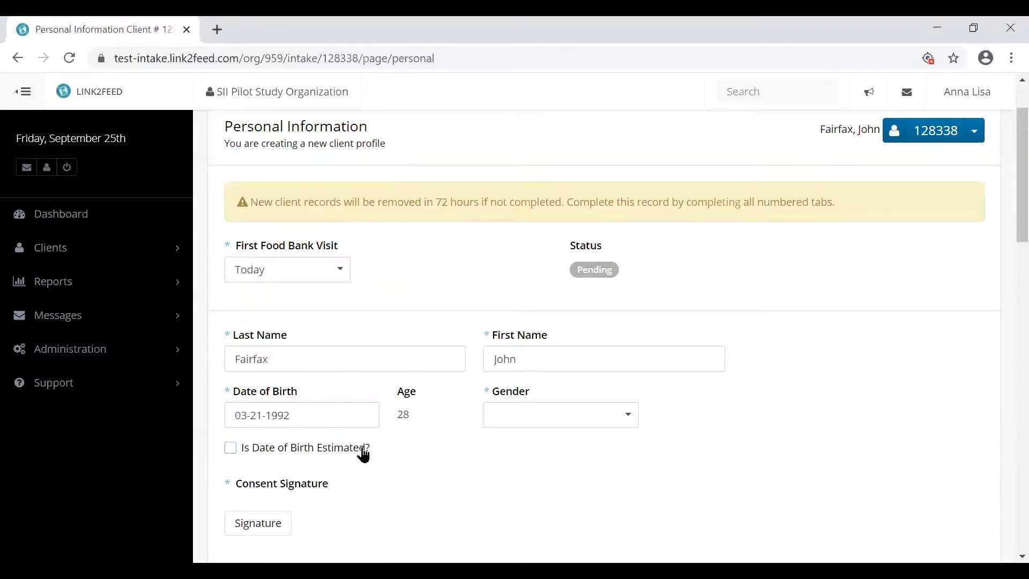
{"action": "left_click", "coordinate": [527, 423]}
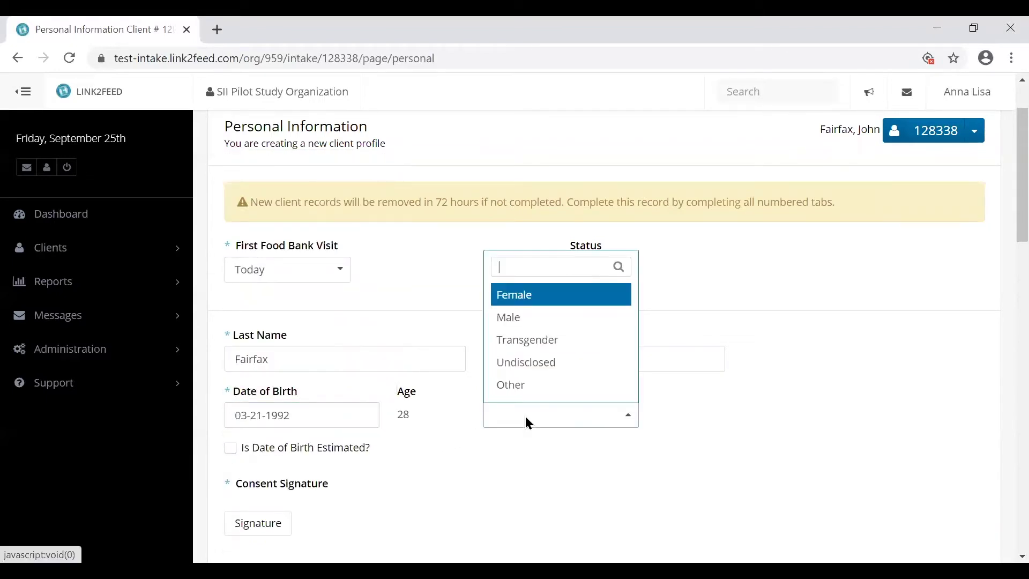
{"action": "left_click", "coordinate": [531, 322]}
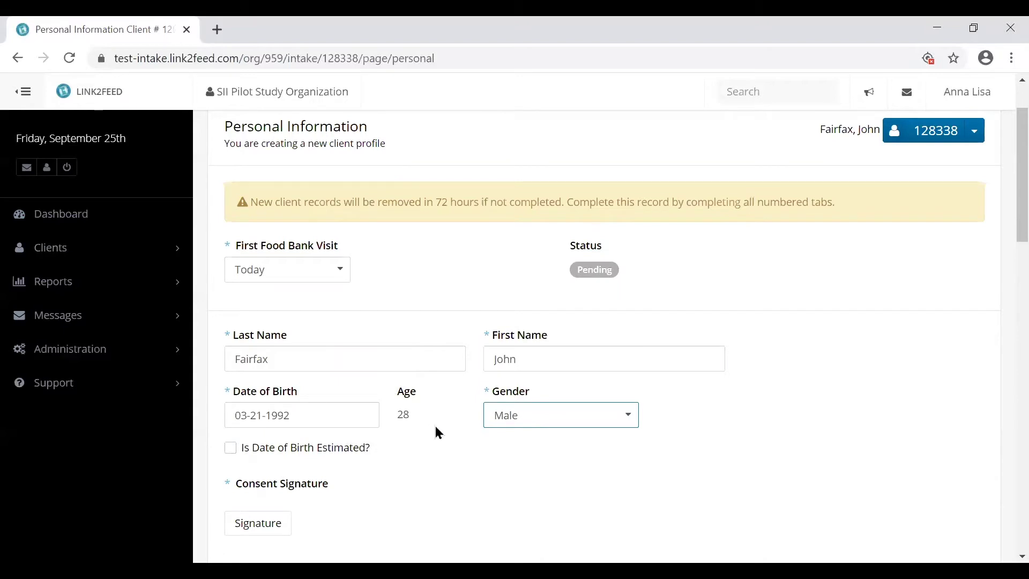
{"action": "scroll", "coordinate": [435, 427], "scroll_direction": "down", "scroll_amount": 3}
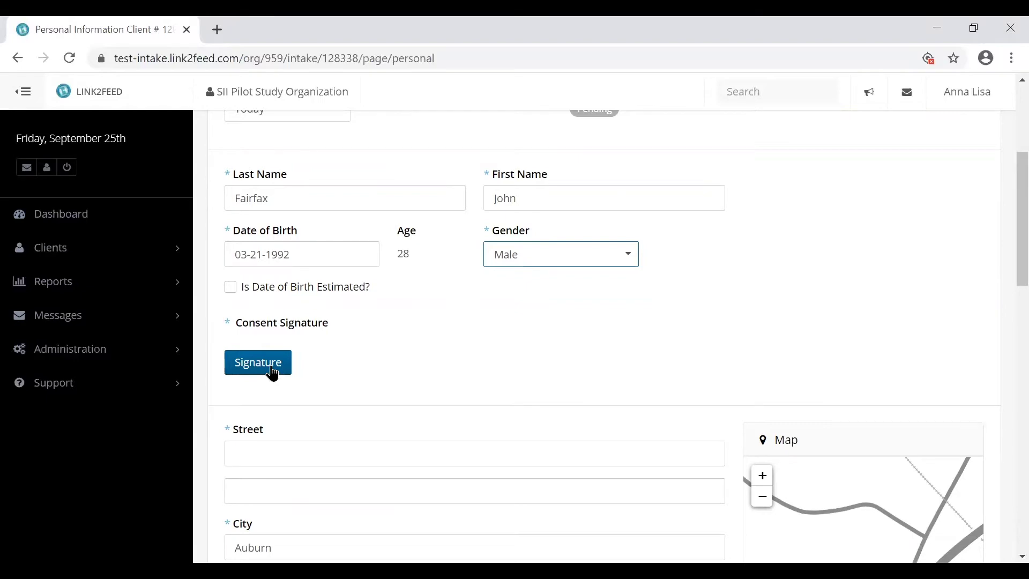
- Add a Typed Signature of the client's full name as consent and save it
{"action": "left_click", "coordinate": [272, 369]}
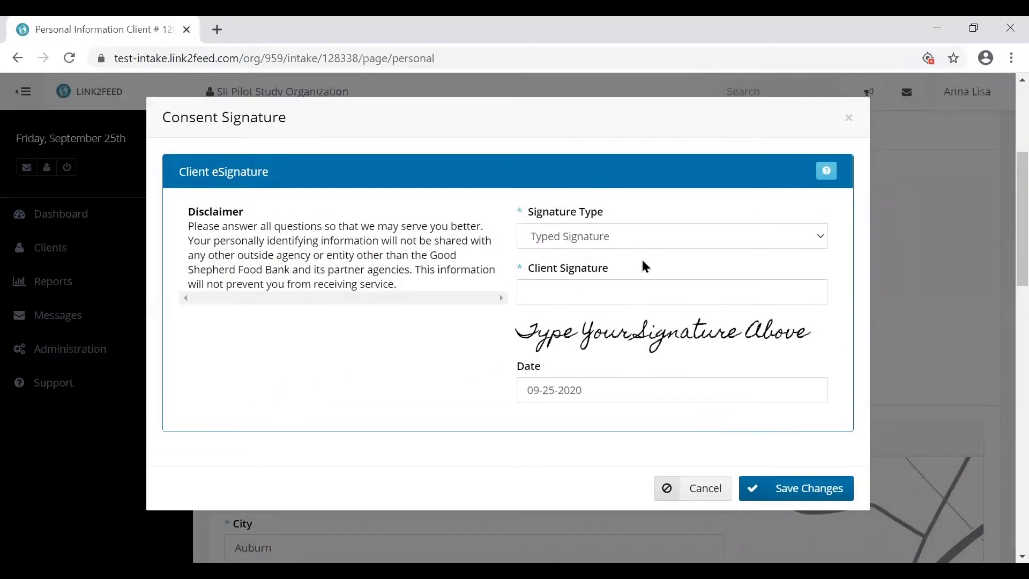
{"action": "left_click", "coordinate": [673, 247]}
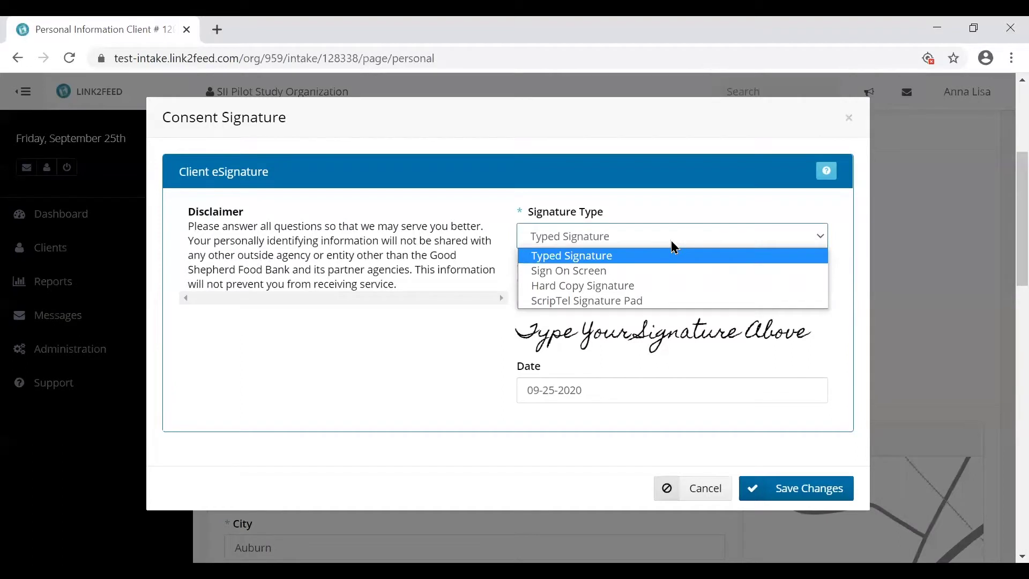
{"action": "left_click", "coordinate": [674, 254]}
{"action": "left_click", "coordinate": [660, 288]}
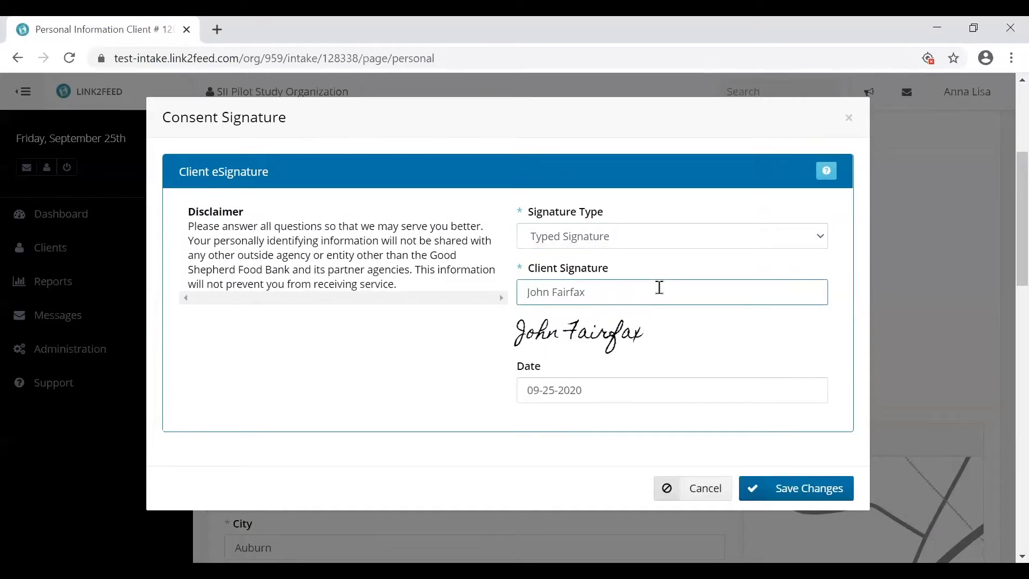
{"action": "left_click", "coordinate": [804, 488]}
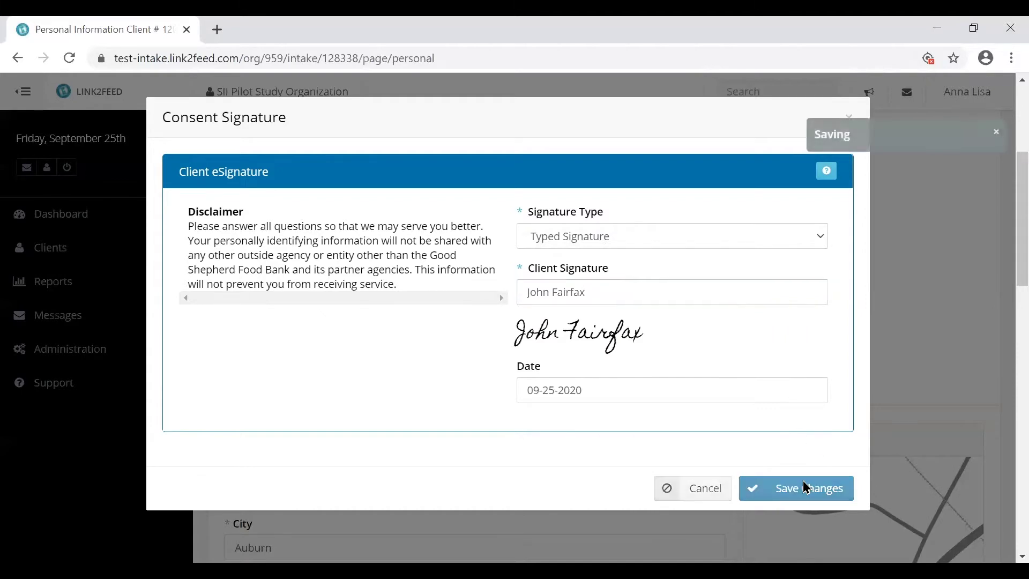
- Enter the client's street address from the suggestions, leaving No Fixed Address unchecked
{"action": "scroll", "coordinate": [428, 405], "scroll_direction": "down", "scroll_amount": 4}
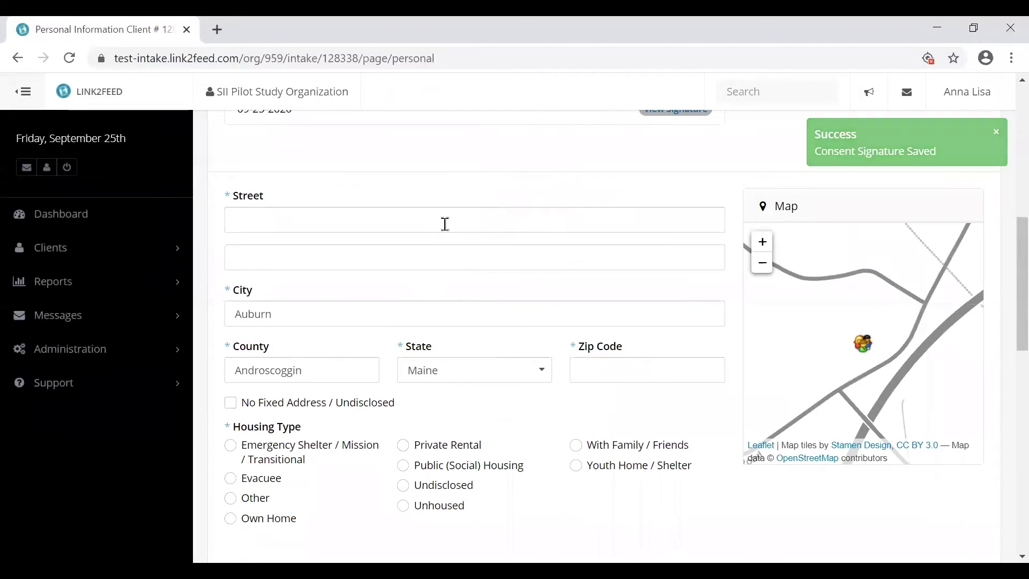
{"action": "left_click", "coordinate": [445, 224]}
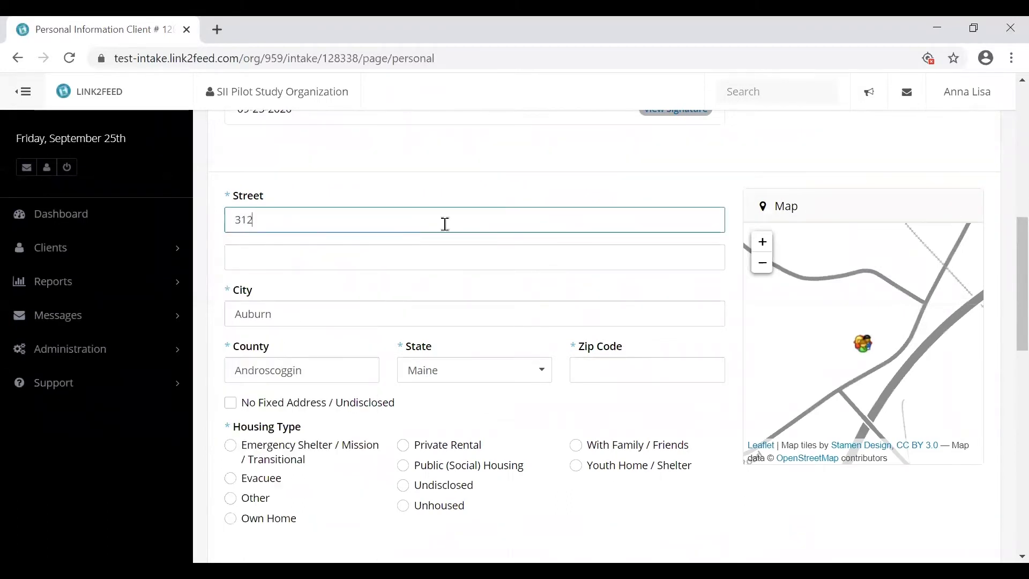
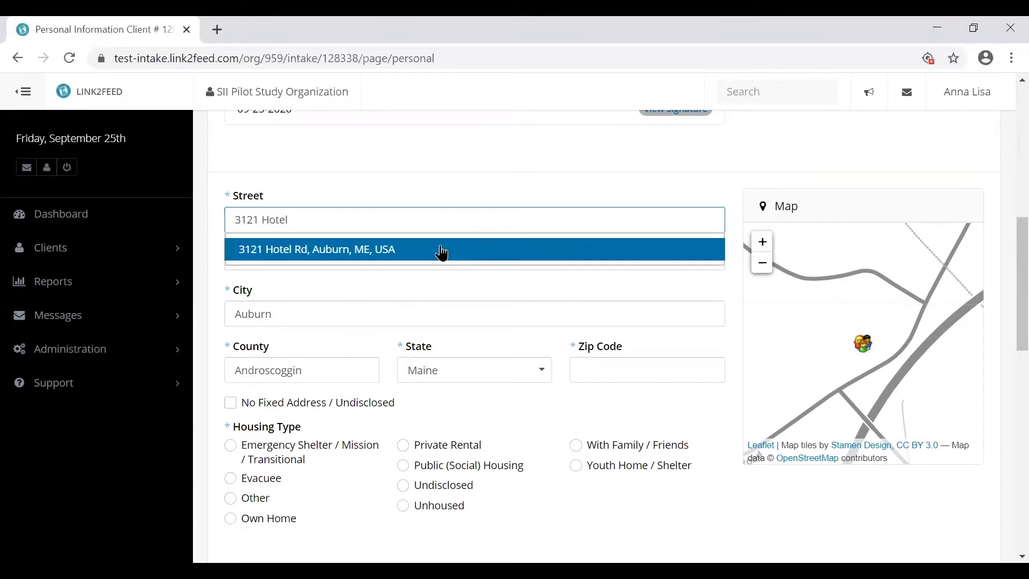
{"action": "left_click", "coordinate": [442, 252]}
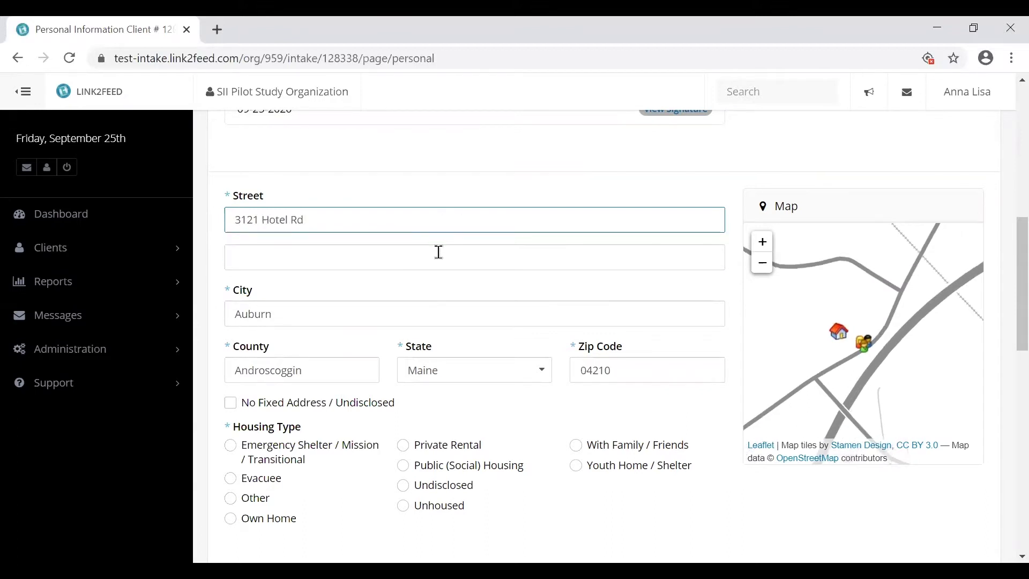
{"action": "scroll", "coordinate": [383, 339], "scroll_direction": "down", "scroll_amount": 2}
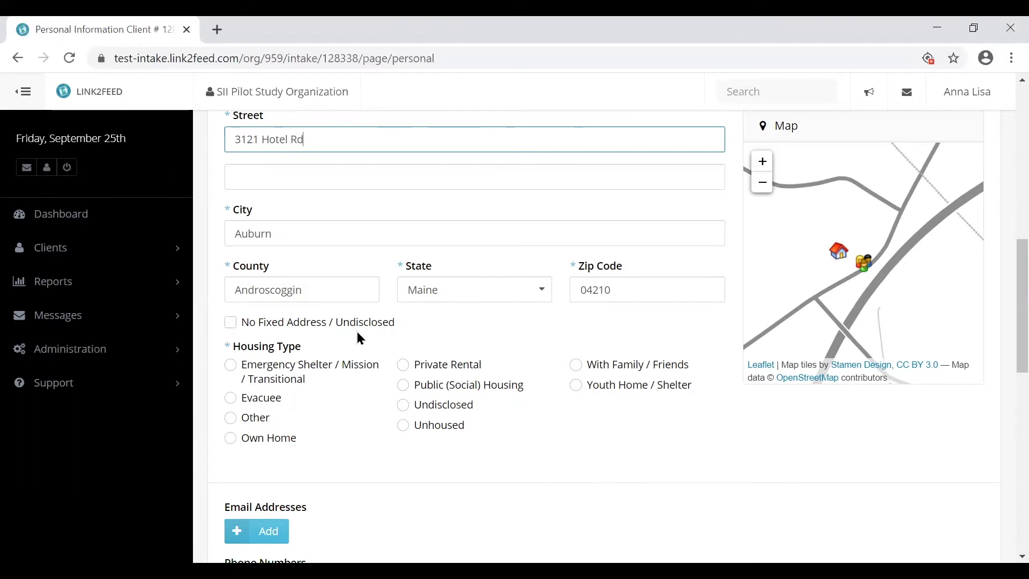
{"action": "left_click", "coordinate": [388, 326]}
{"action": "left_click", "coordinate": [389, 328]}
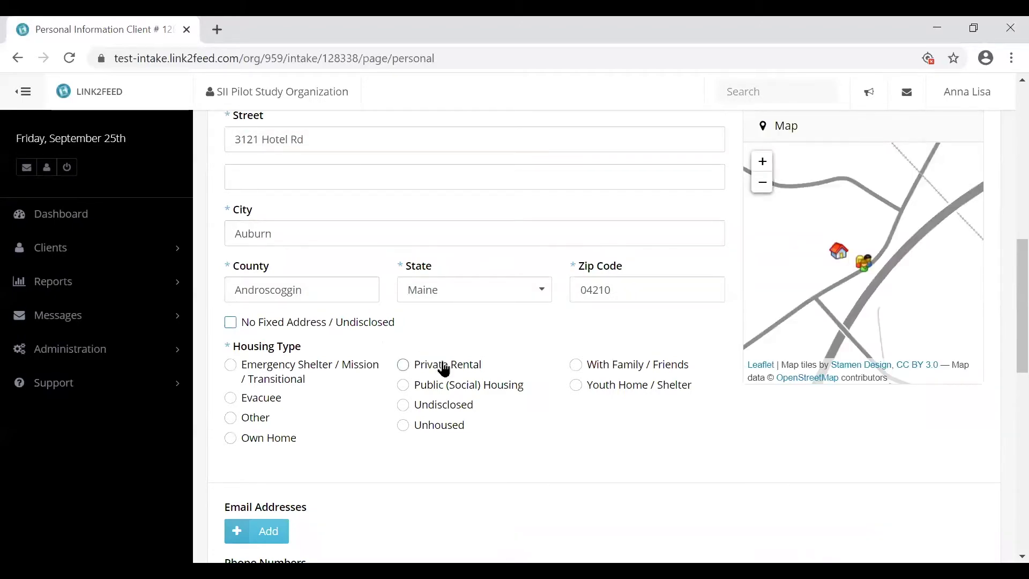
{"action": "scroll", "coordinate": [372, 418], "scroll_direction": "down", "scroll_amount": 5}
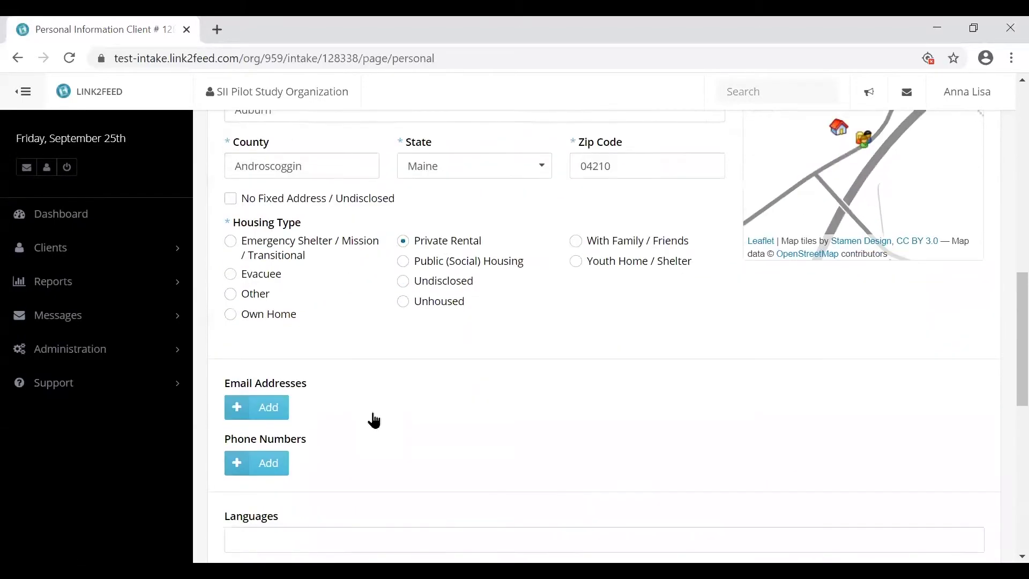
{"action": "scroll", "coordinate": [374, 414], "scroll_direction": "down", "scroll_amount": 1}
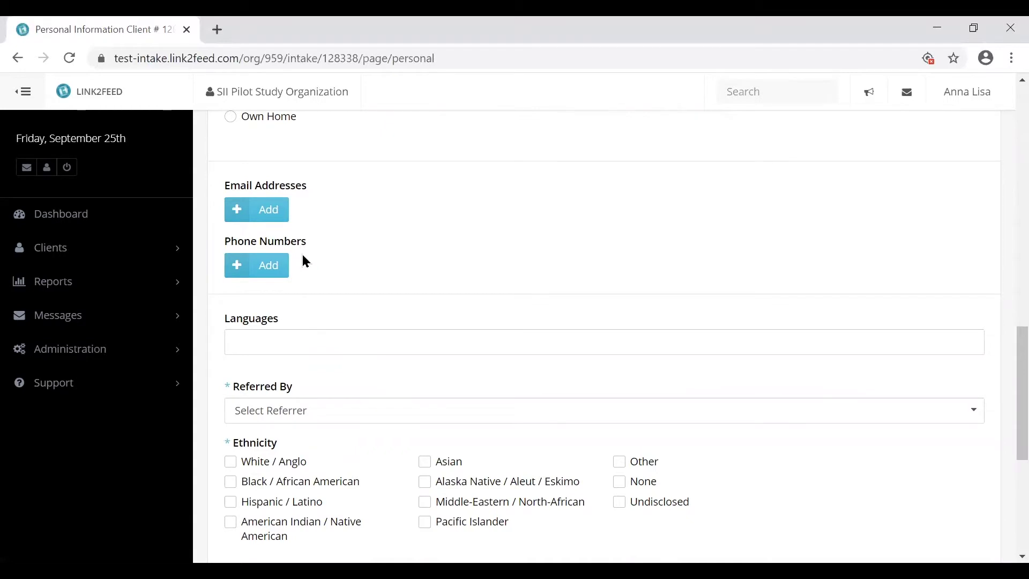
- Add English as the client's language
{"action": "left_click", "coordinate": [300, 348]}
{"action": "scroll", "coordinate": [317, 437], "scroll_direction": "down", "scroll_amount": 10}
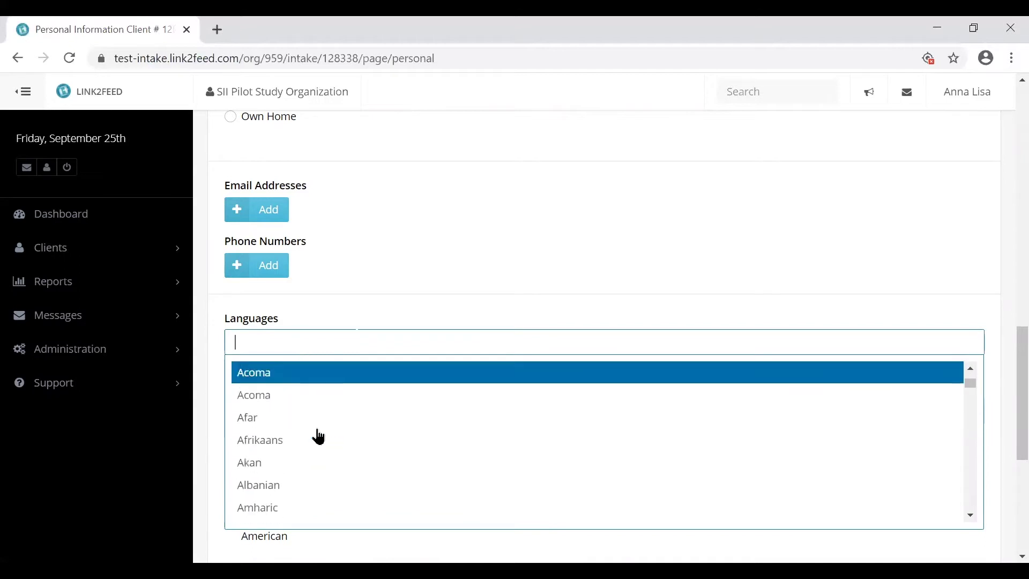
{"action": "scroll", "coordinate": [320, 435], "scroll_direction": "up", "scroll_amount": 5}
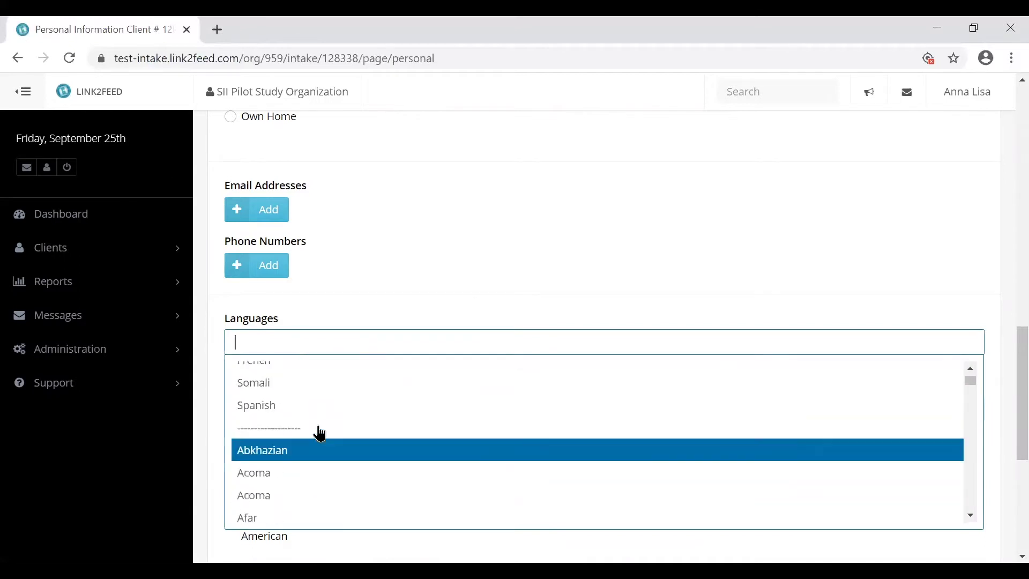
{"action": "left_click", "coordinate": [298, 403]}
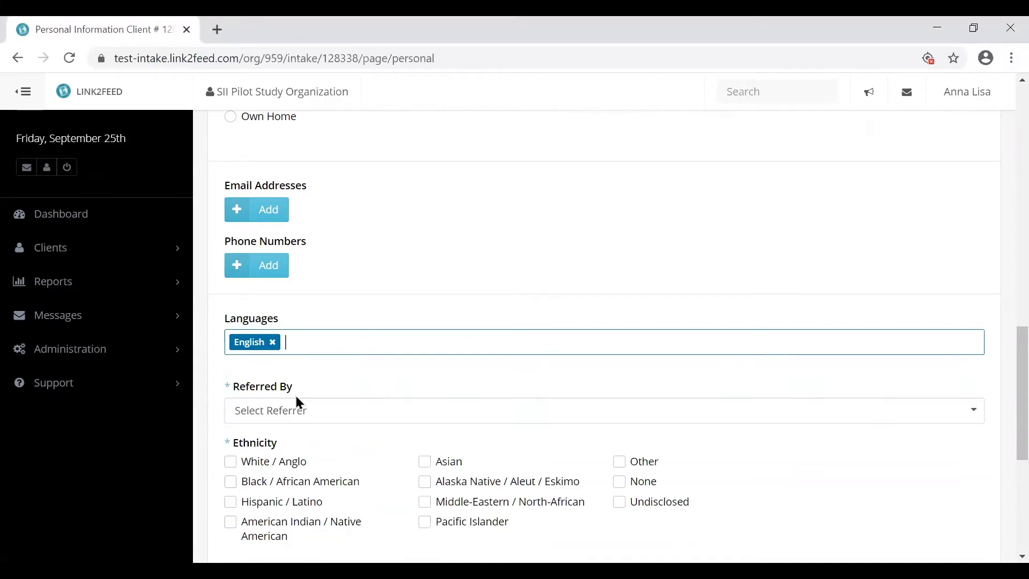
{"action": "scroll", "coordinate": [407, 343], "scroll_direction": "down", "scroll_amount": 3}
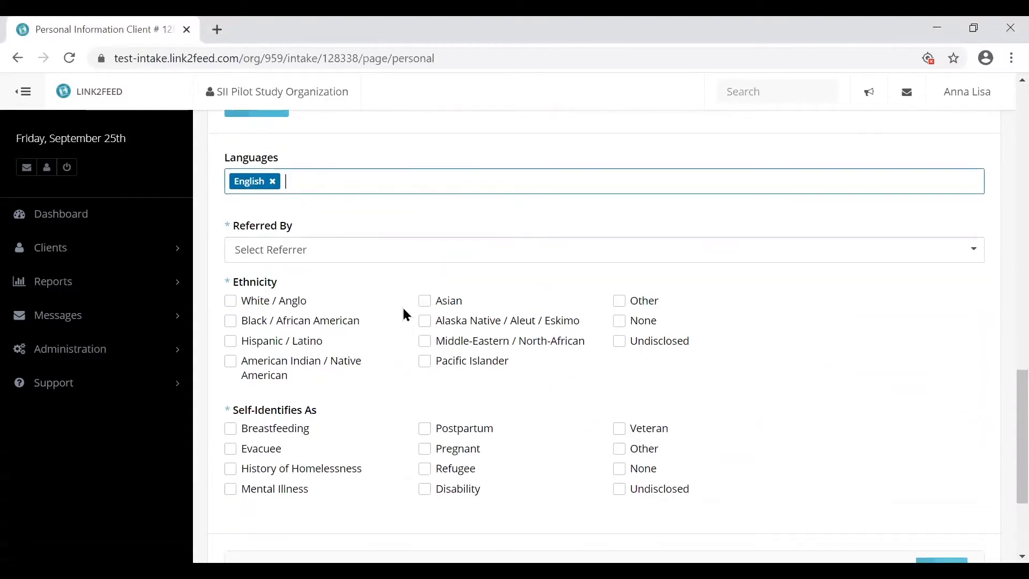
- Set Referred By to Client/Friend/Family
{"action": "left_click", "coordinate": [381, 250]}
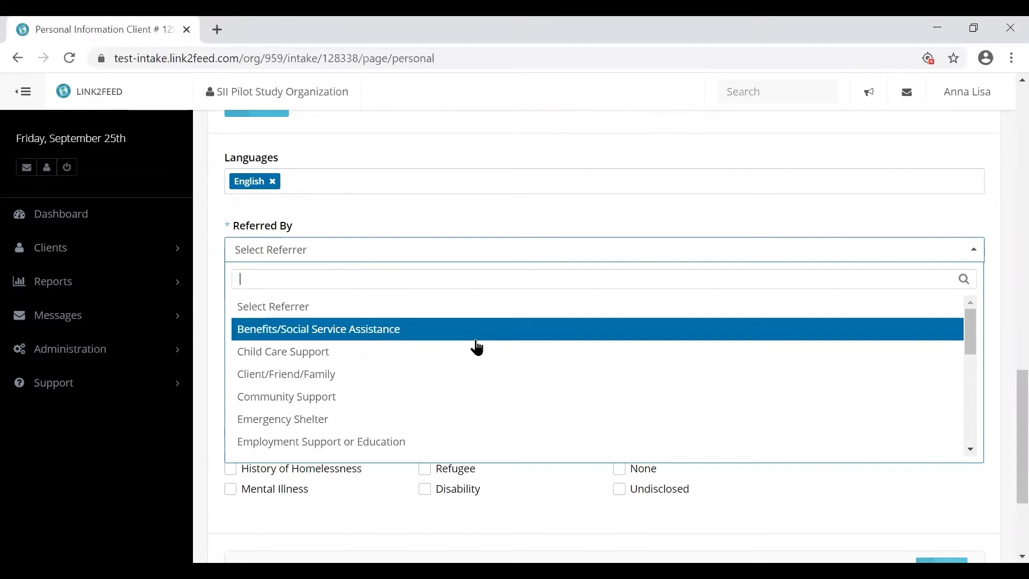
{"action": "scroll", "coordinate": [482, 349], "scroll_direction": "down", "scroll_amount": 2}
{"action": "scroll", "coordinate": [482, 349], "scroll_direction": "down", "scroll_amount": 3}
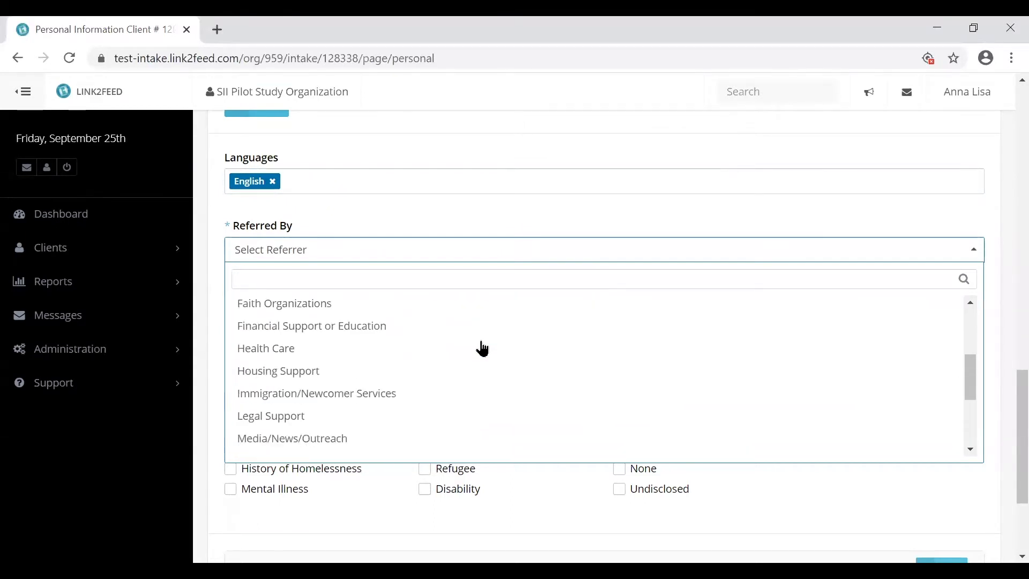
{"action": "scroll", "coordinate": [484, 348], "scroll_direction": "up", "scroll_amount": 4}
{"action": "scroll", "coordinate": [484, 348], "scroll_direction": "up", "scroll_amount": 2}
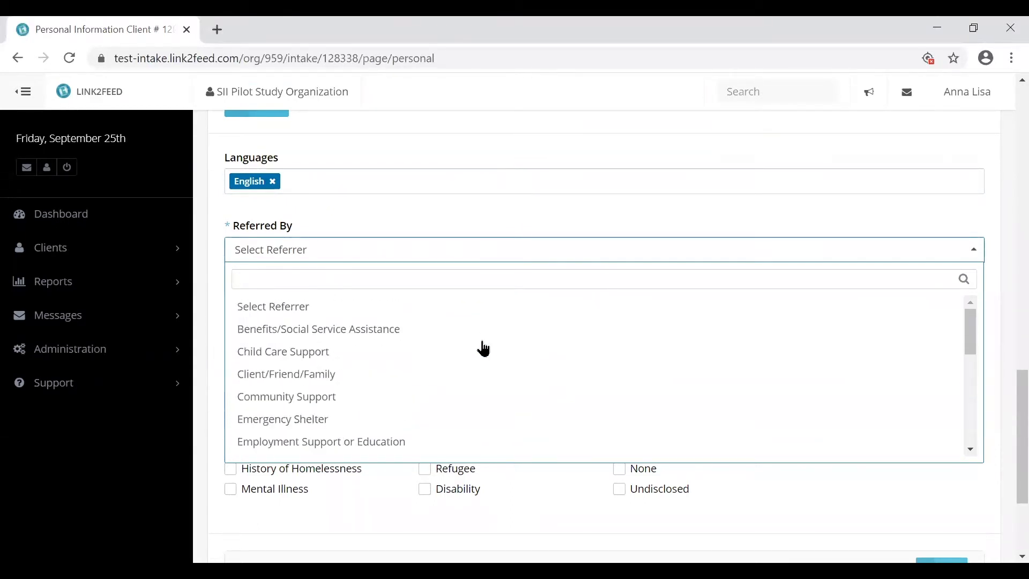
{"action": "left_click", "coordinate": [450, 379]}
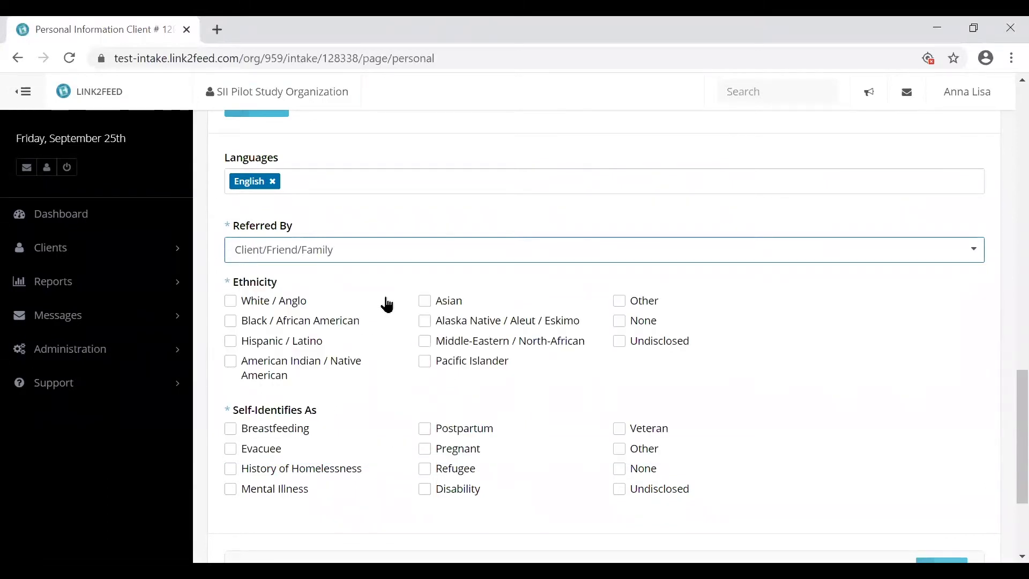
- Tick Hispanic / Latino ethnicity and Veteran under Self-Identifies As
{"action": "scroll", "coordinate": [384, 301], "scroll_direction": "down", "scroll_amount": 1}
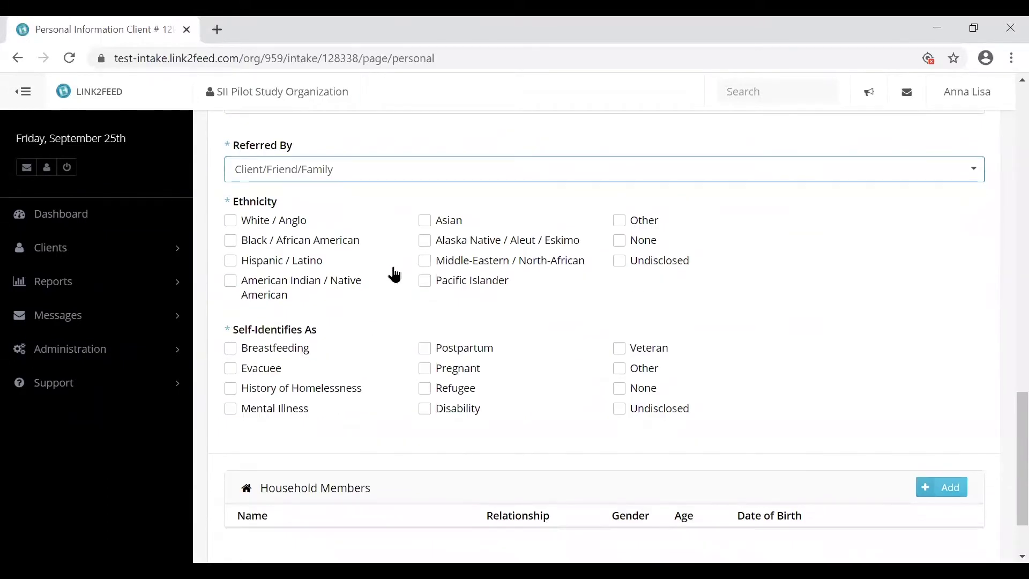
{"action": "left_click", "coordinate": [311, 262]}
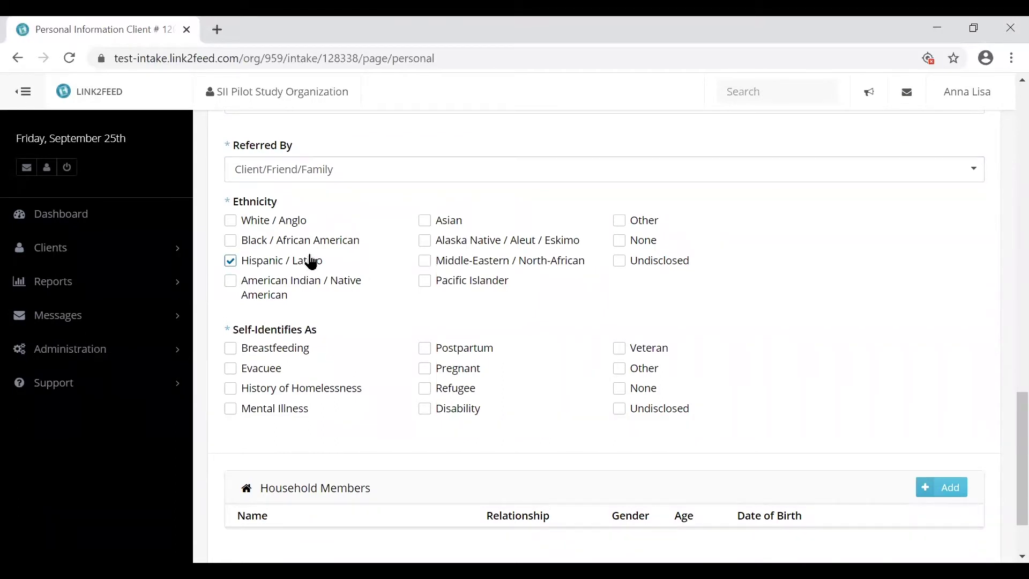
{"action": "left_click", "coordinate": [658, 351]}
{"action": "scroll", "coordinate": [532, 363], "scroll_direction": "down", "scroll_amount": 1}
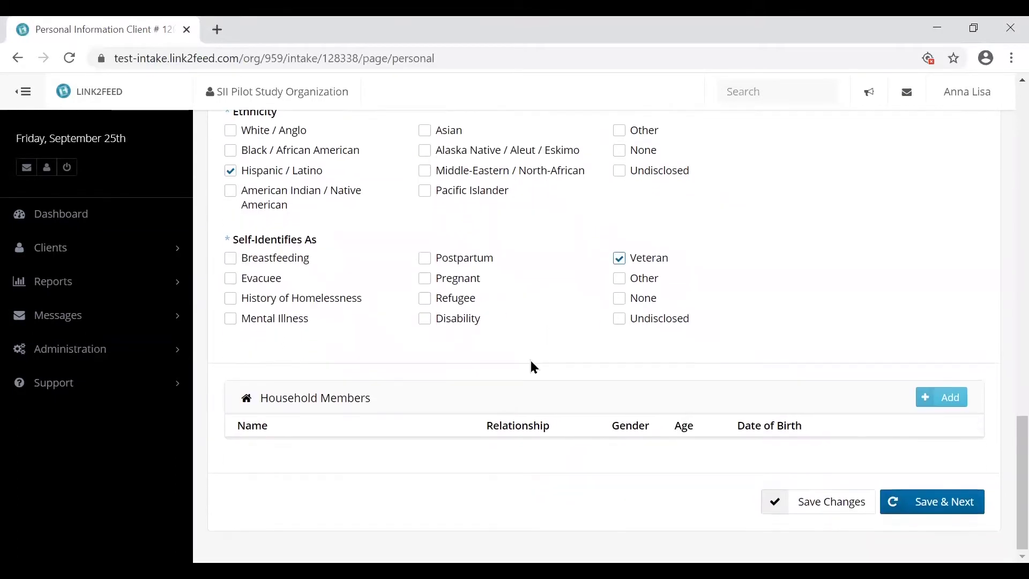
{"action": "left_click", "coordinate": [952, 406]}
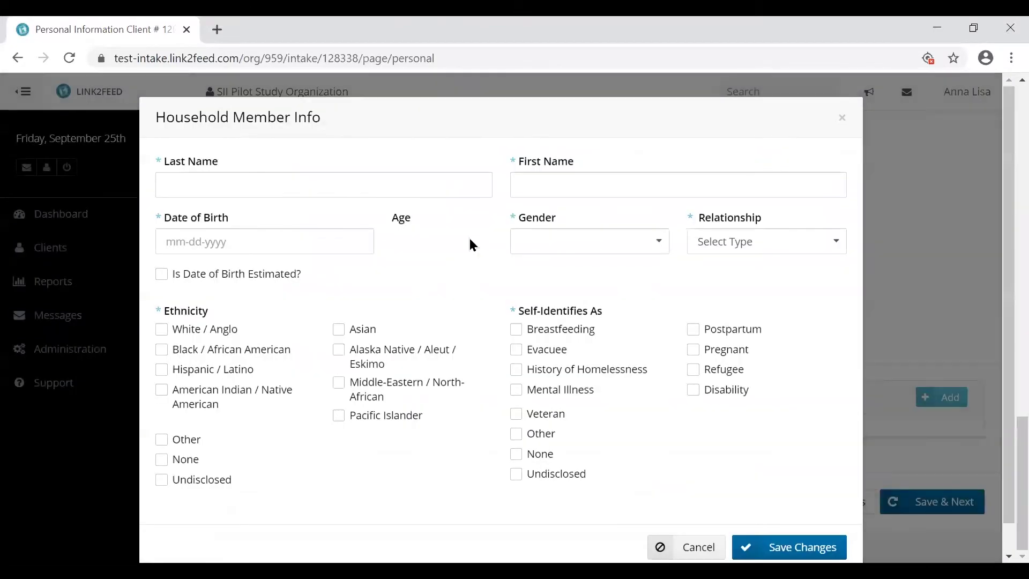
{"action": "left_click", "coordinate": [335, 189]}
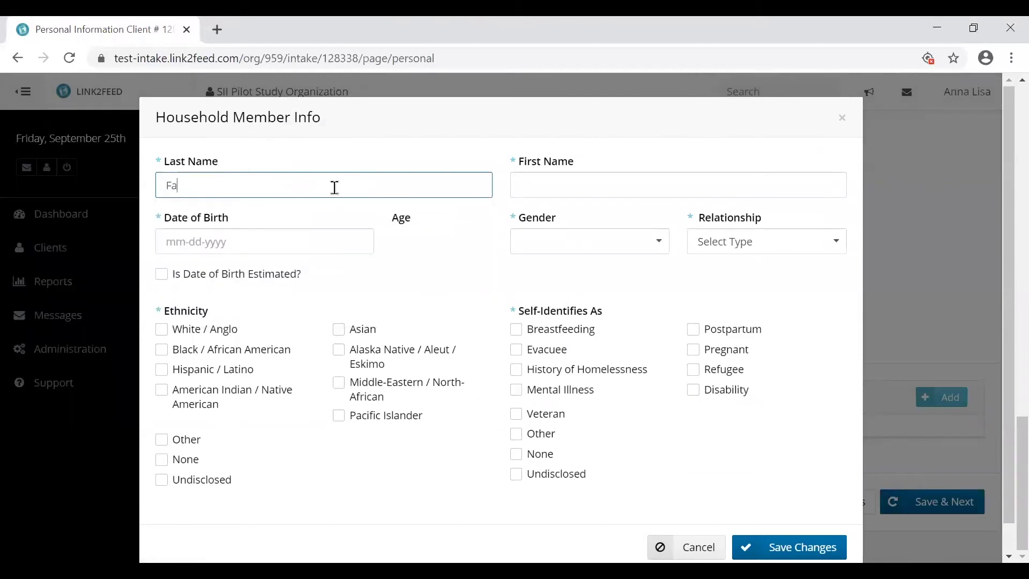
{"action": "key", "text": "Tab"}
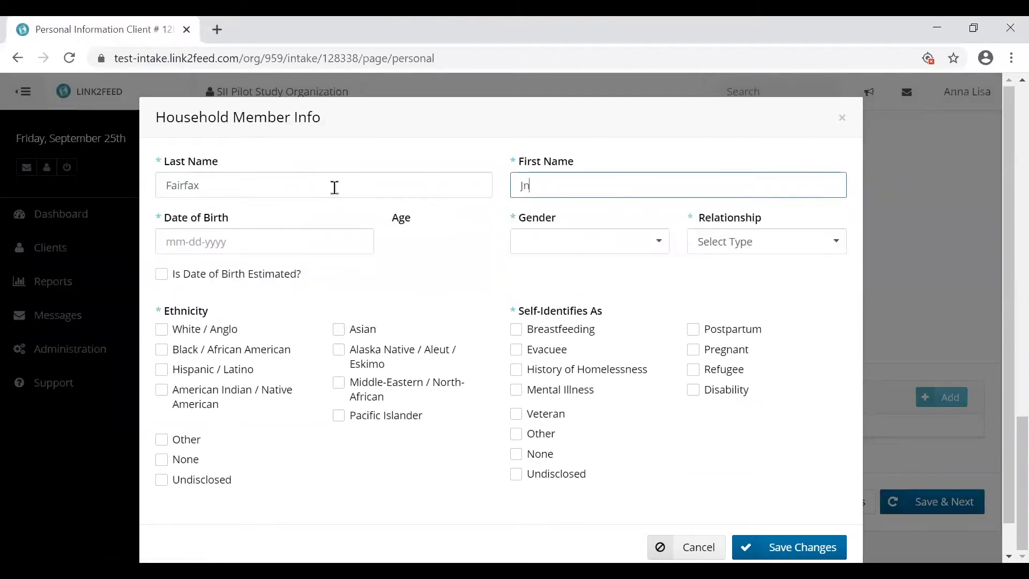
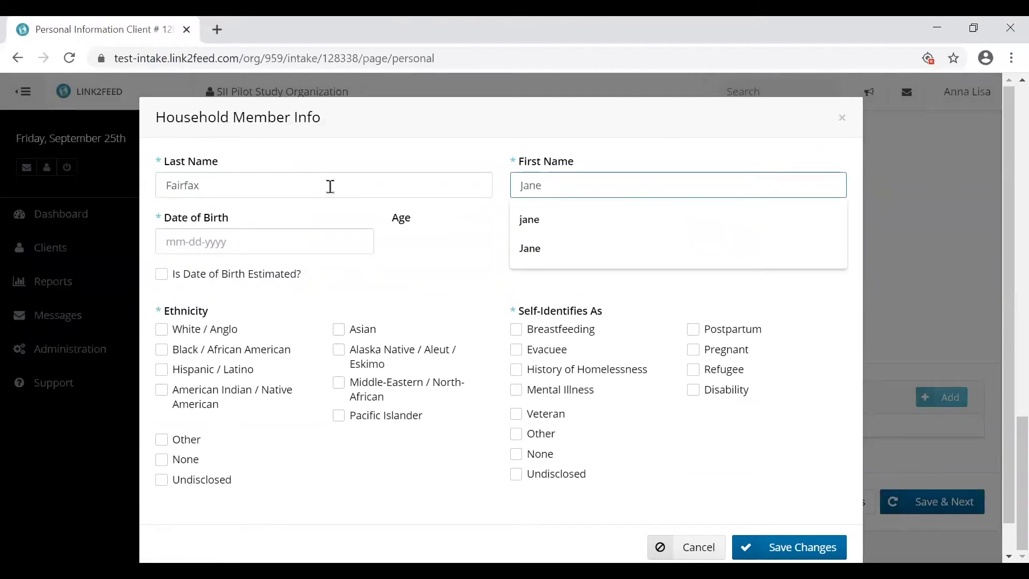
{"action": "left_click", "coordinate": [168, 239]}
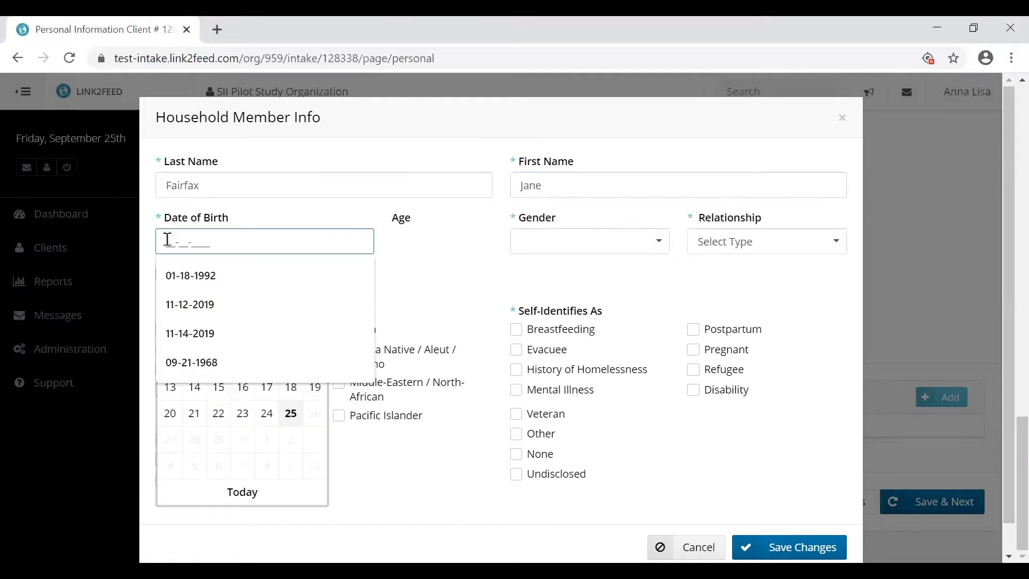
{"action": "type", "text": "10-2"}
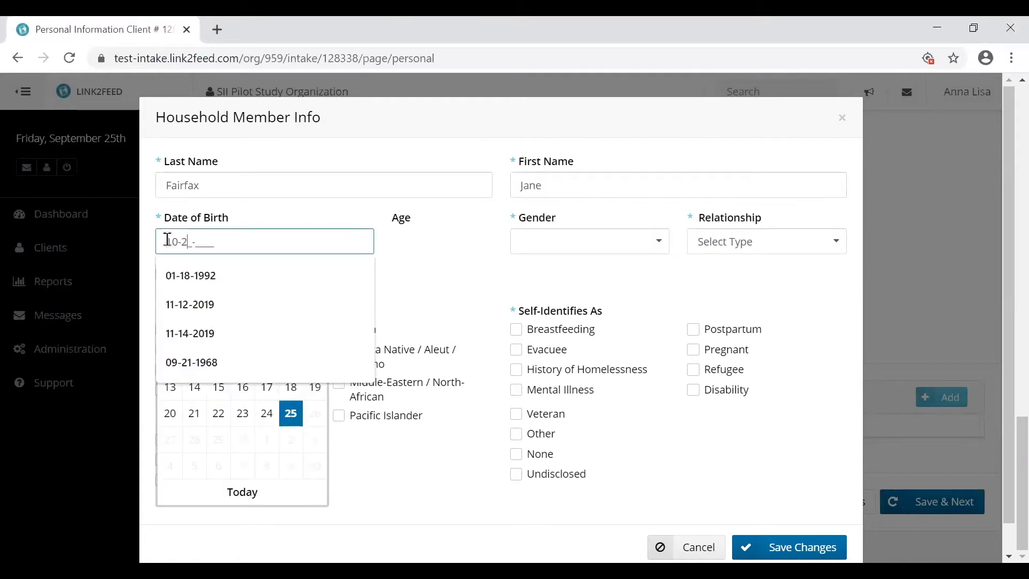
{"action": "type", "text": "0-1991"}
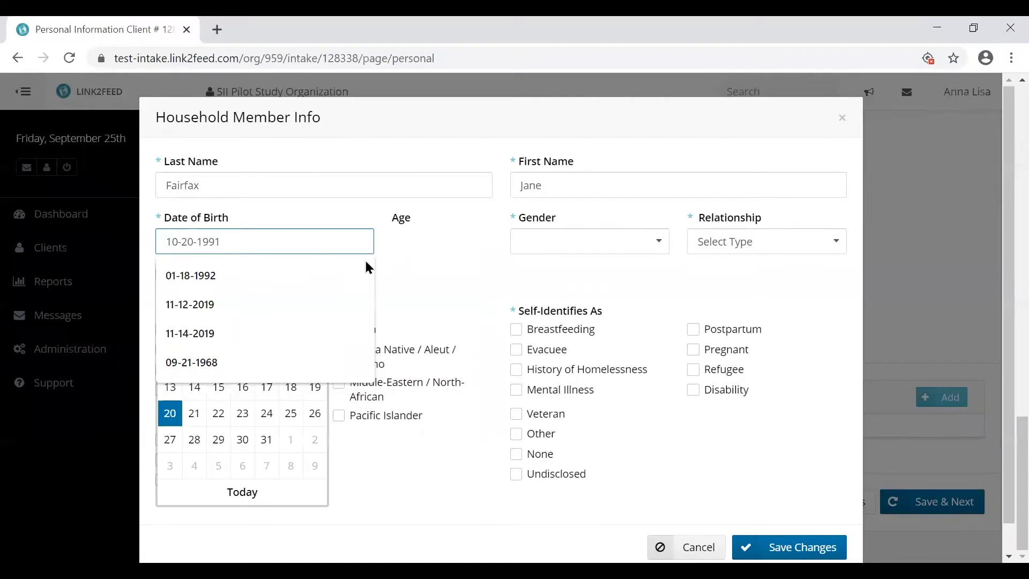
{"action": "left_click", "coordinate": [483, 261]}
- Mark her Female, Spouse, Asian, breastfeeding and pregnant, then save the member and personal info
{"action": "left_click", "coordinate": [560, 242]}
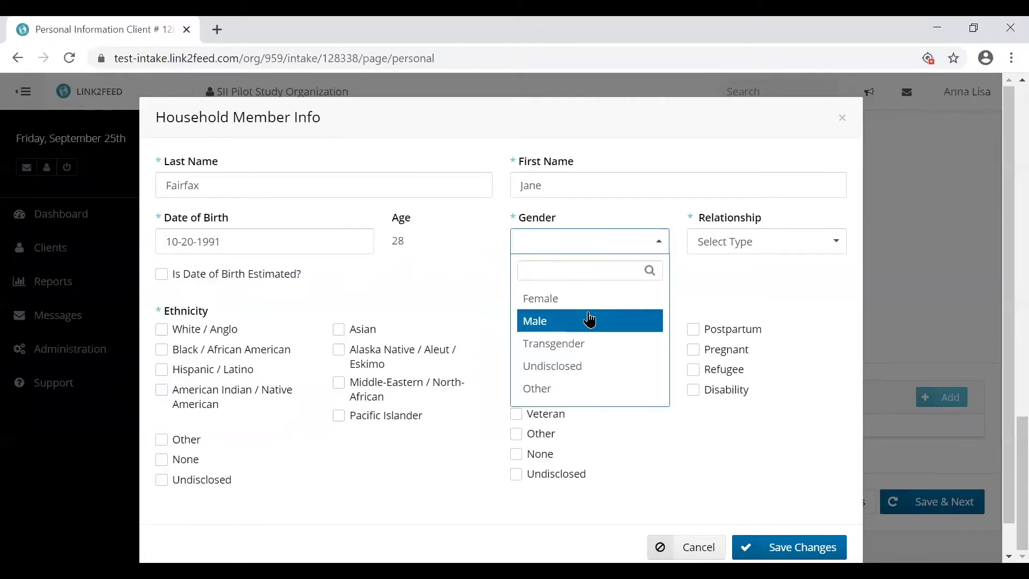
{"action": "left_click", "coordinate": [557, 297]}
{"action": "left_click", "coordinate": [734, 243]}
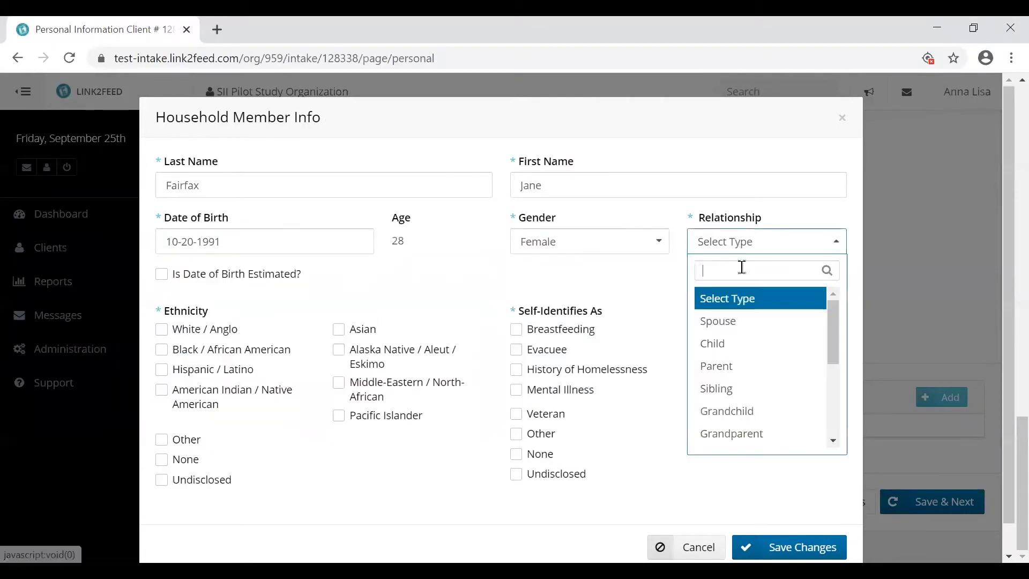
{"action": "left_click", "coordinate": [746, 324]}
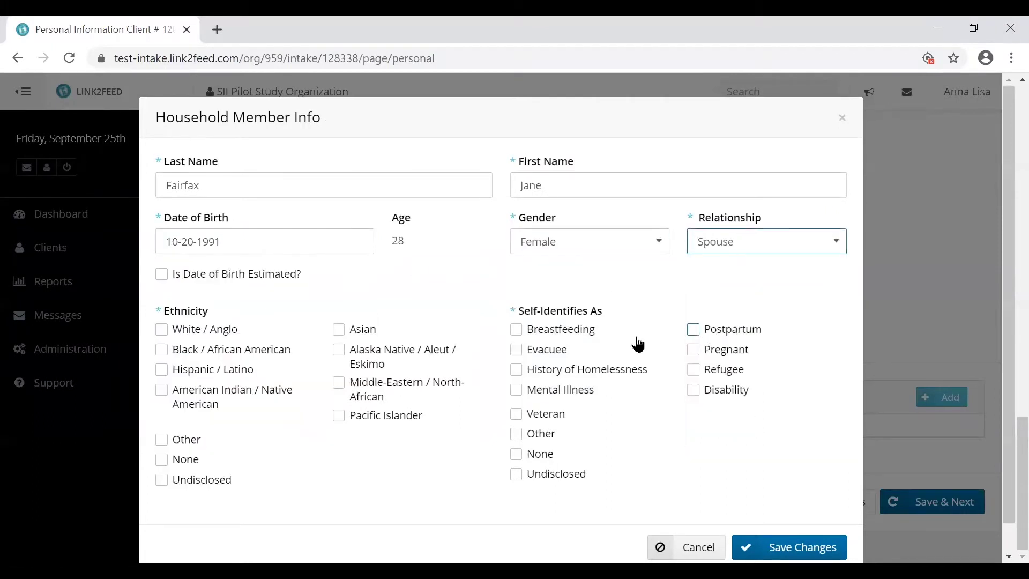
{"action": "left_click", "coordinate": [355, 331]}
{"action": "left_click", "coordinate": [578, 339]}
{"action": "left_click", "coordinate": [743, 352]}
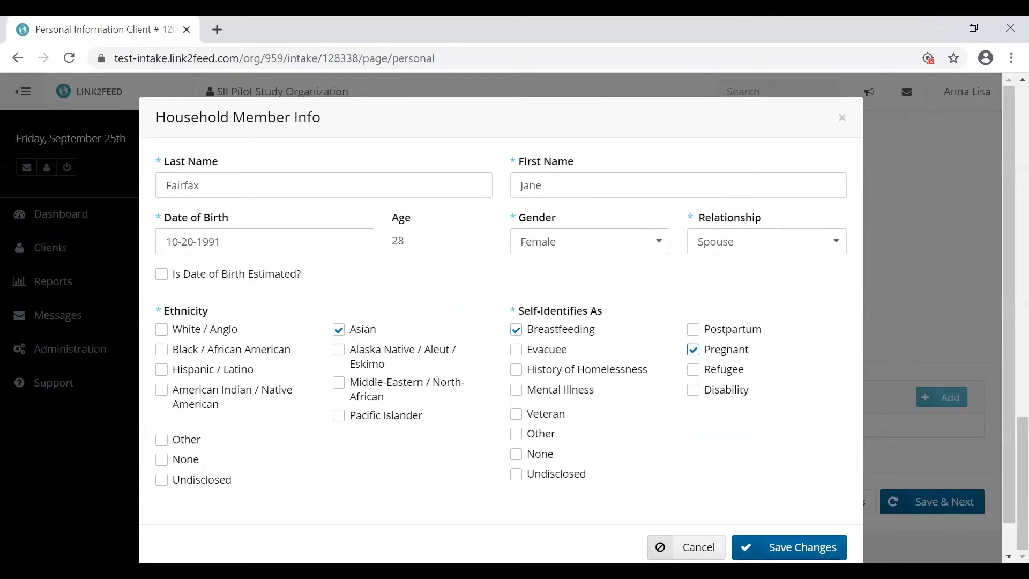
{"action": "left_click", "coordinate": [789, 547]}
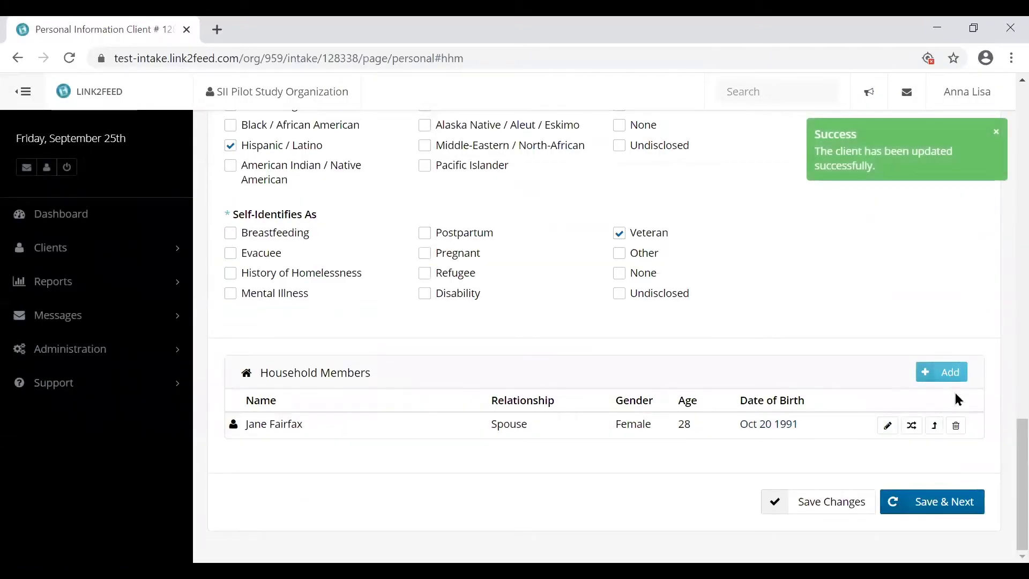
{"action": "left_click", "coordinate": [939, 510]}
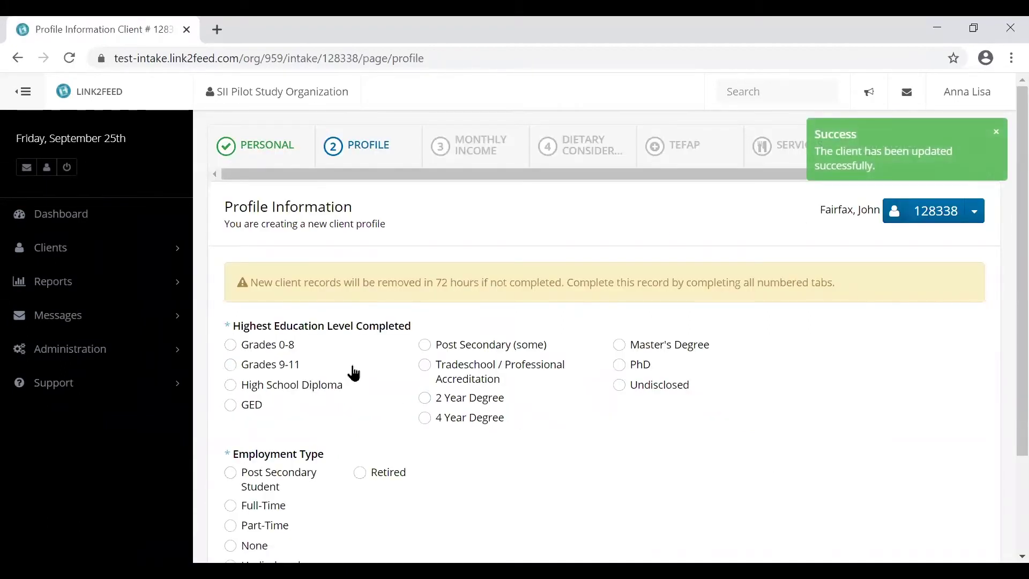
- Choose Post Secondary (some) education and Full-Time employment, then save the profile
{"action": "left_click", "coordinate": [465, 343]}
{"action": "scroll", "coordinate": [354, 395], "scroll_direction": "down", "scroll_amount": 2}
{"action": "left_click", "coordinate": [274, 384]}
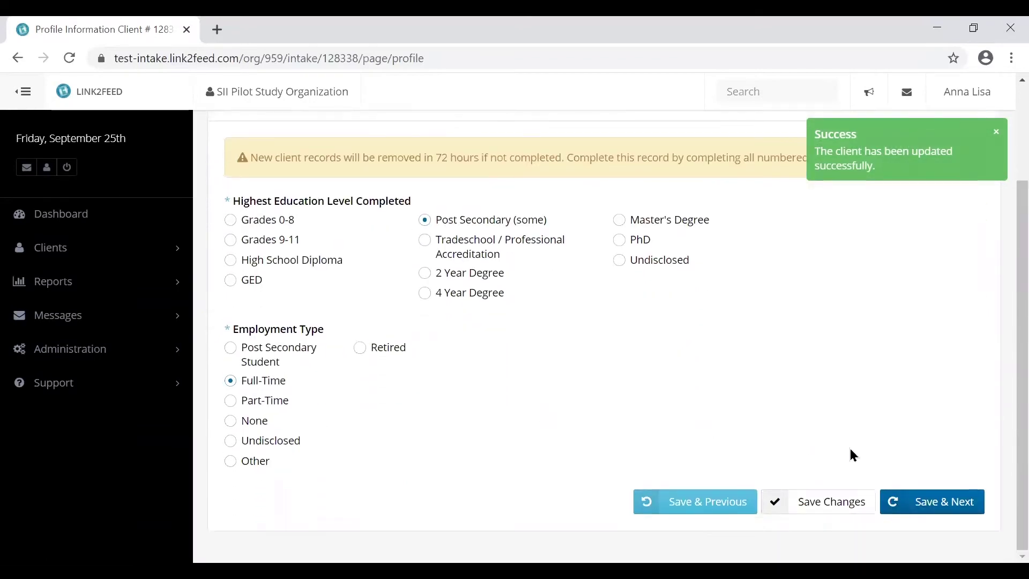
{"action": "left_click", "coordinate": [924, 504]}
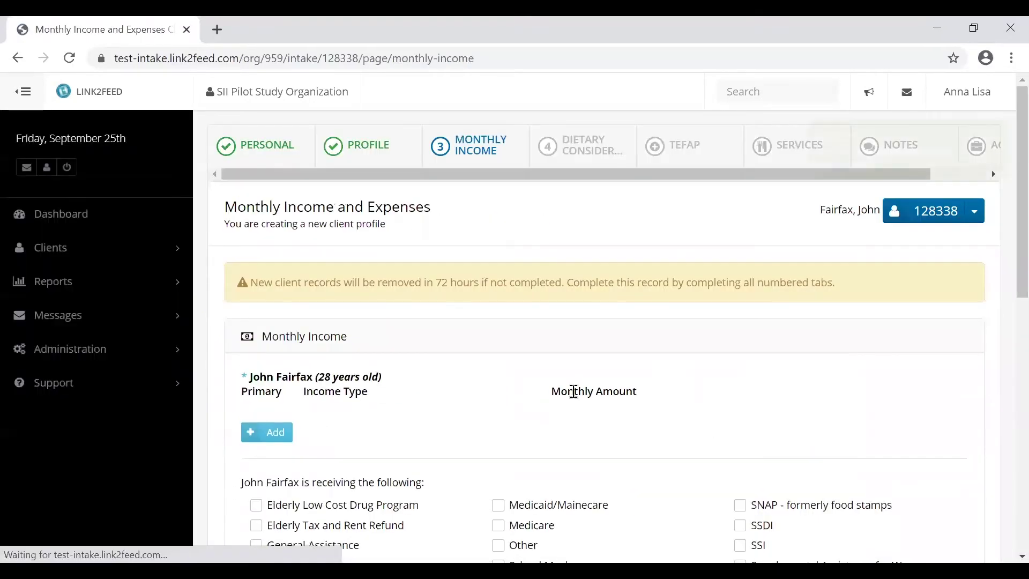
- Add a primary Full Time Employment income of 5000 per month
{"action": "scroll", "coordinate": [483, 335], "scroll_direction": "down", "scroll_amount": 2}
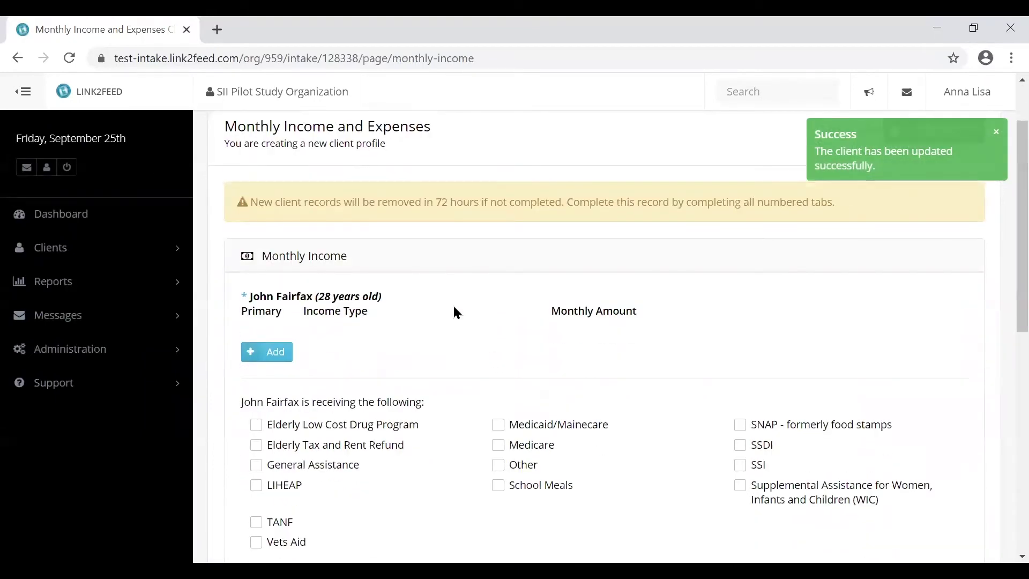
{"action": "scroll", "coordinate": [453, 305], "scroll_direction": "down", "scroll_amount": 2}
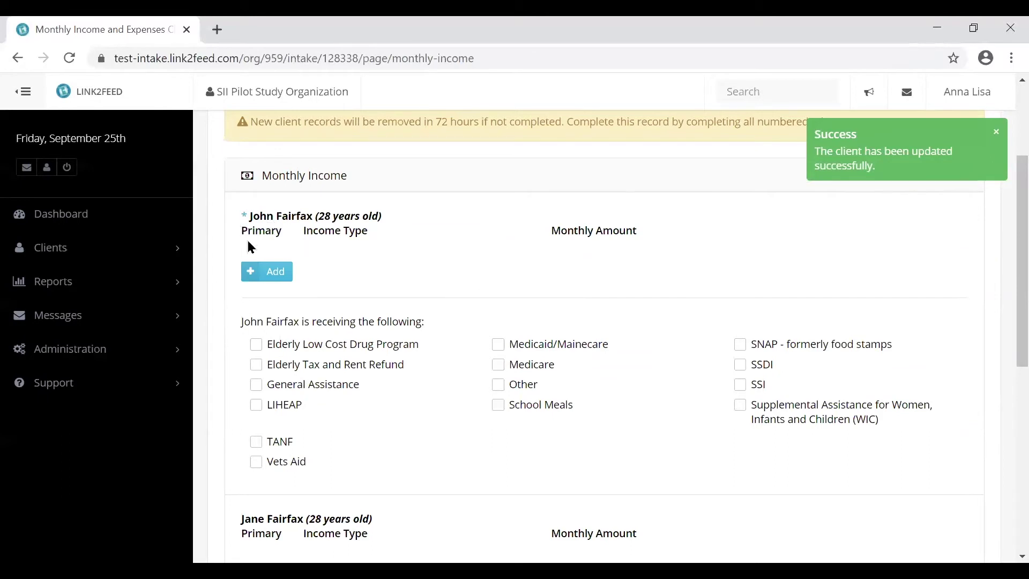
{"action": "left_click", "coordinate": [274, 277]}
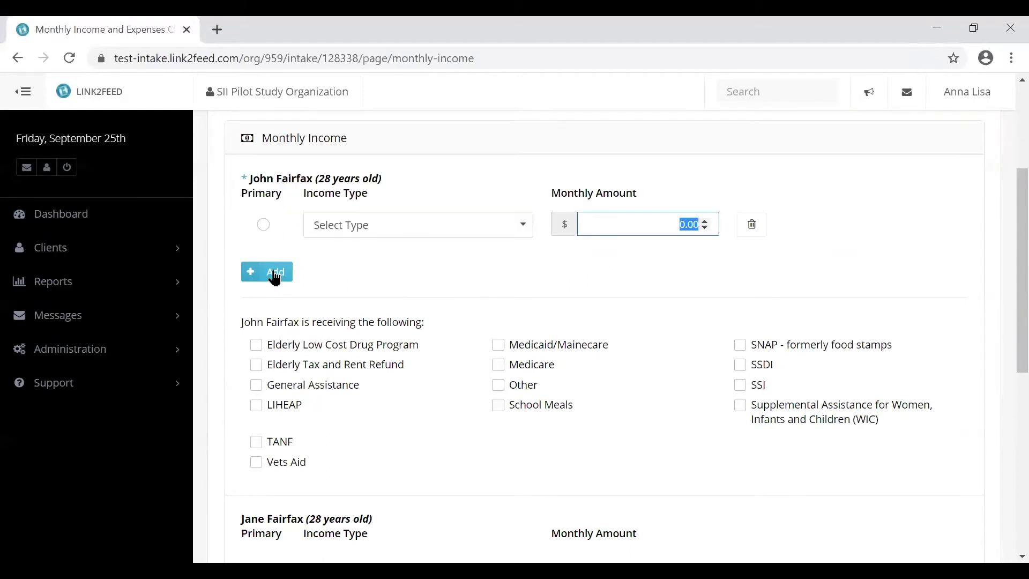
{"action": "left_click", "coordinate": [524, 227]}
{"action": "left_click", "coordinate": [450, 303]}
{"action": "left_click", "coordinate": [668, 224]}
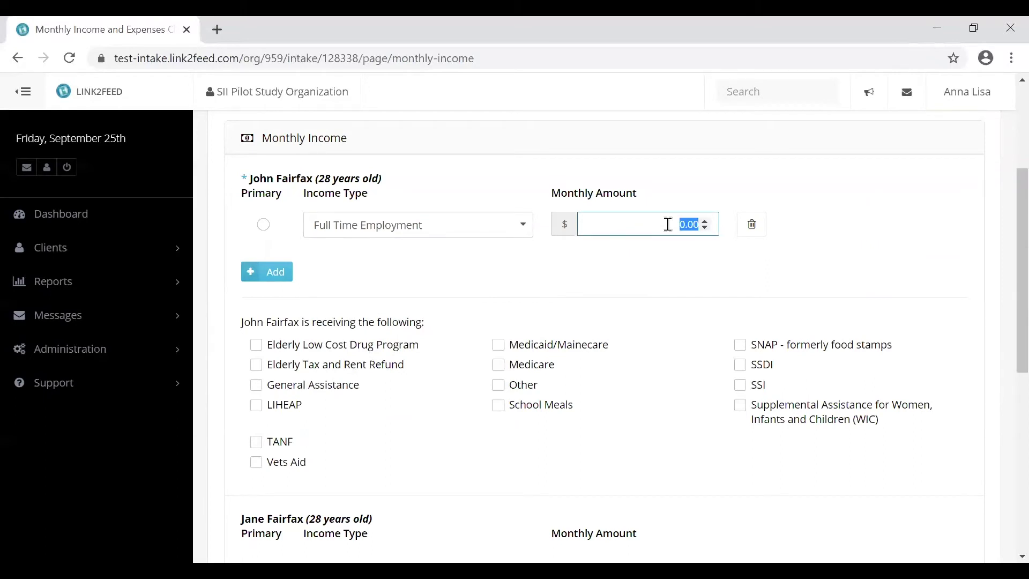
{"action": "type", "text": "5000"}
{"action": "left_click", "coordinate": [658, 258]}
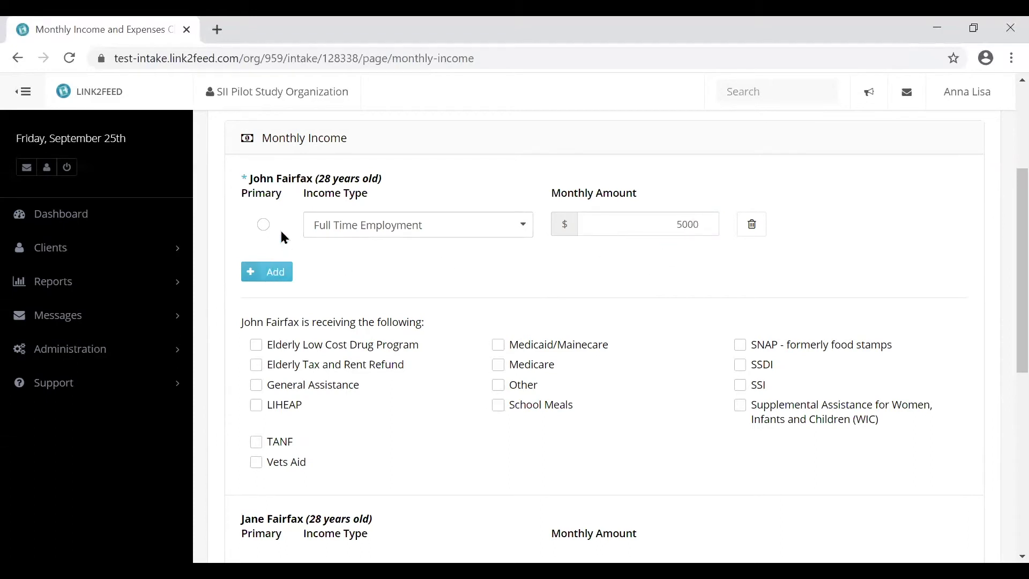
{"action": "left_click", "coordinate": [263, 225]}
- Tick Vets Aid and SNAP benefits and save the monthly income page
{"action": "left_click", "coordinate": [304, 463]}
{"action": "left_click", "coordinate": [780, 348]}
{"action": "scroll", "coordinate": [493, 444], "scroll_direction": "down", "scroll_amount": 5}
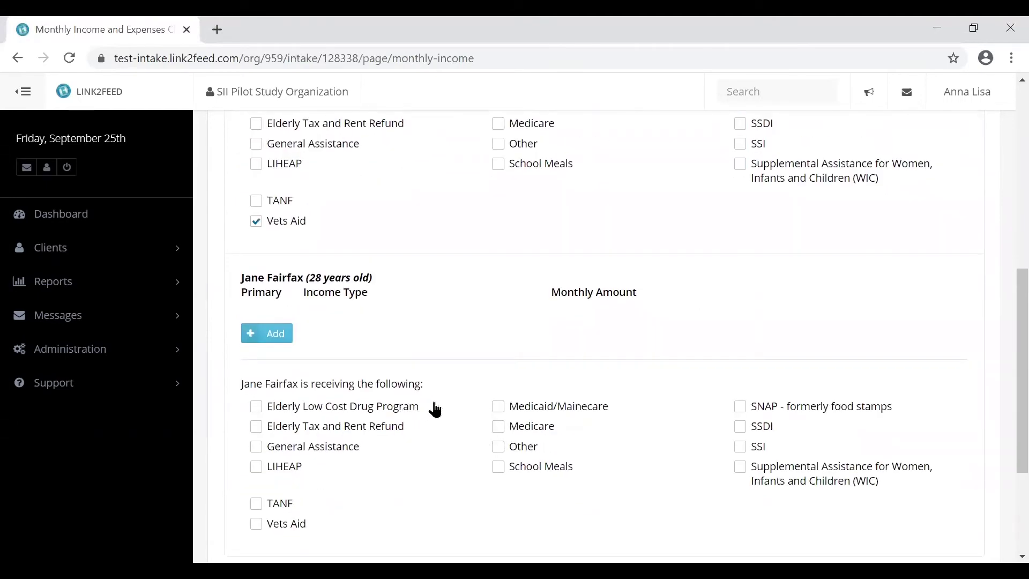
{"action": "scroll", "coordinate": [435, 410], "scroll_direction": "down", "scroll_amount": 3}
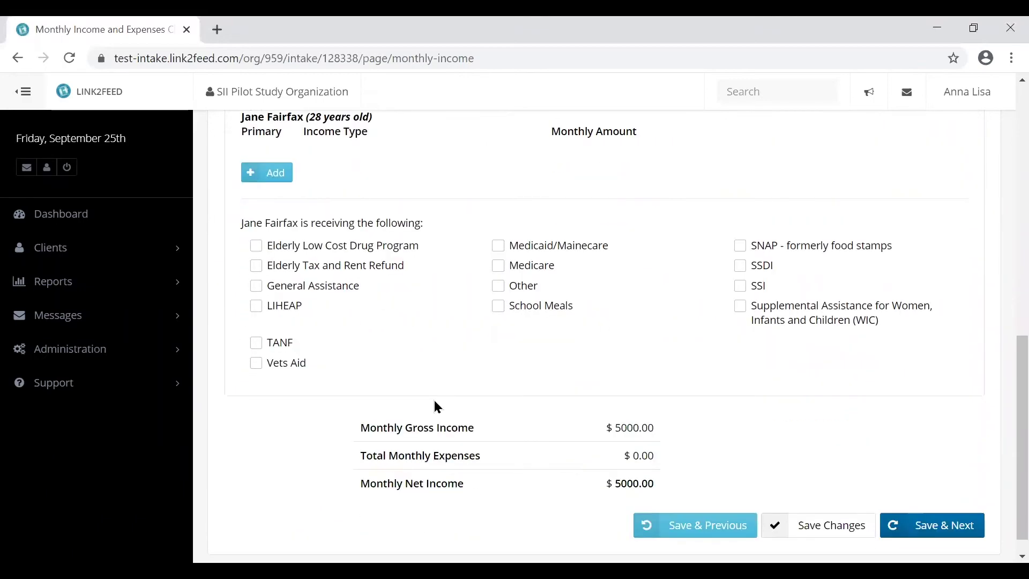
{"action": "left_click", "coordinate": [942, 526]}
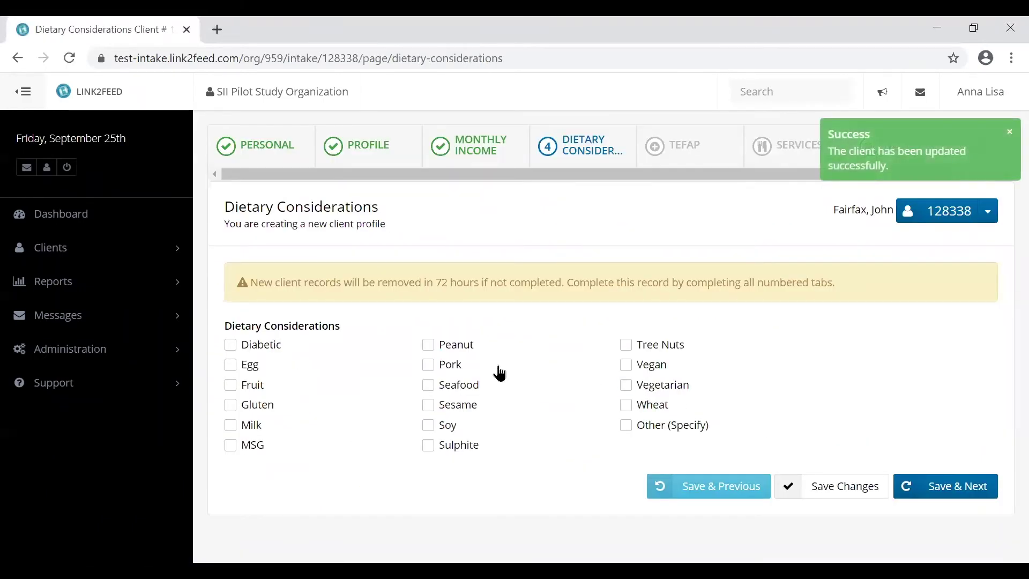
- Tick Peanut and Wheat as dietary considerations and save to reach TEFAP
{"action": "left_click", "coordinate": [471, 352]}
{"action": "left_click", "coordinate": [645, 405]}
{"action": "left_click", "coordinate": [965, 489]}
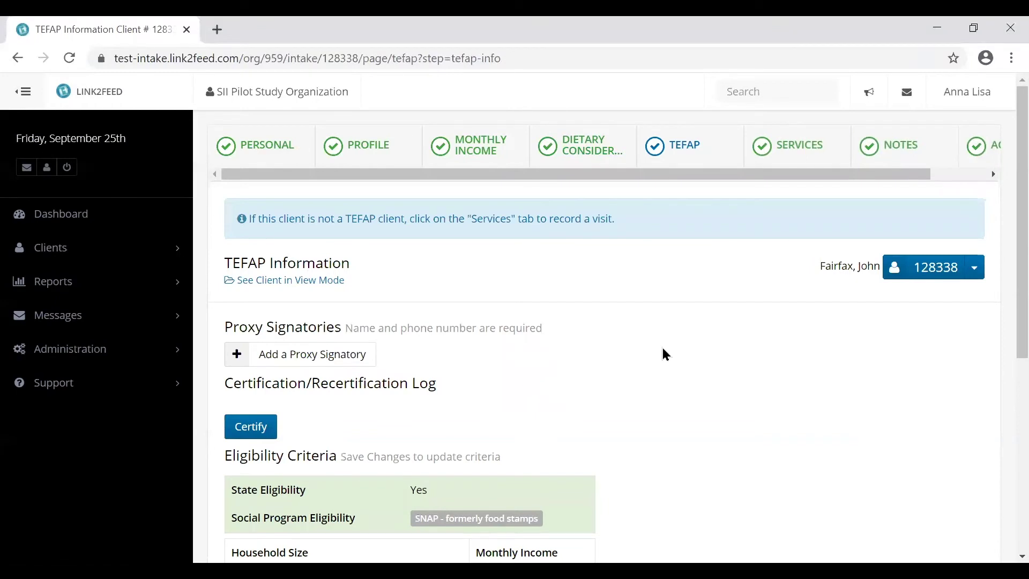
- Certify the client for TEFAP with a typed client signature and save the certification
{"action": "scroll", "coordinate": [663, 348], "scroll_direction": "down", "scroll_amount": 2}
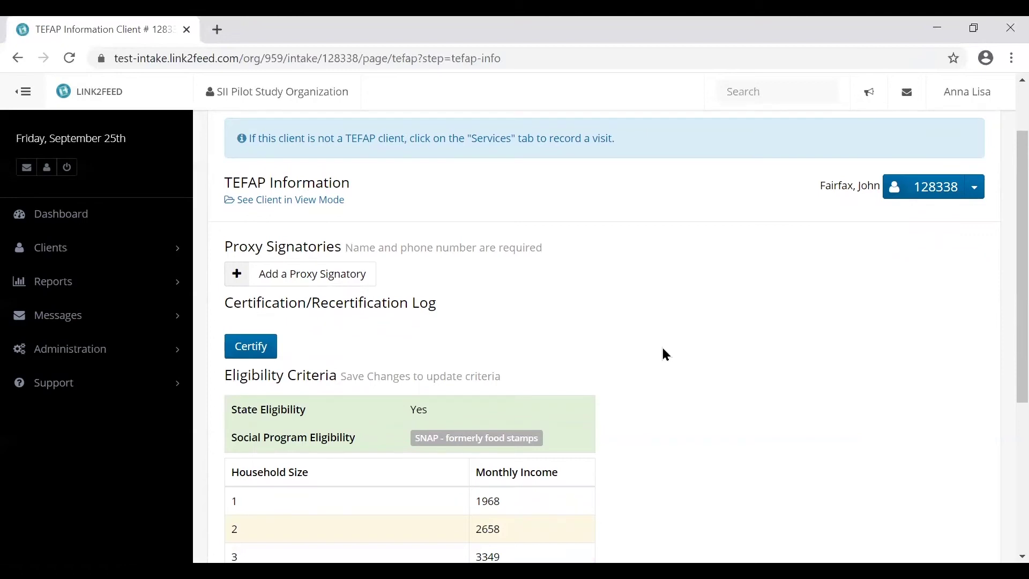
{"action": "scroll", "coordinate": [667, 355], "scroll_direction": "down", "scroll_amount": 4}
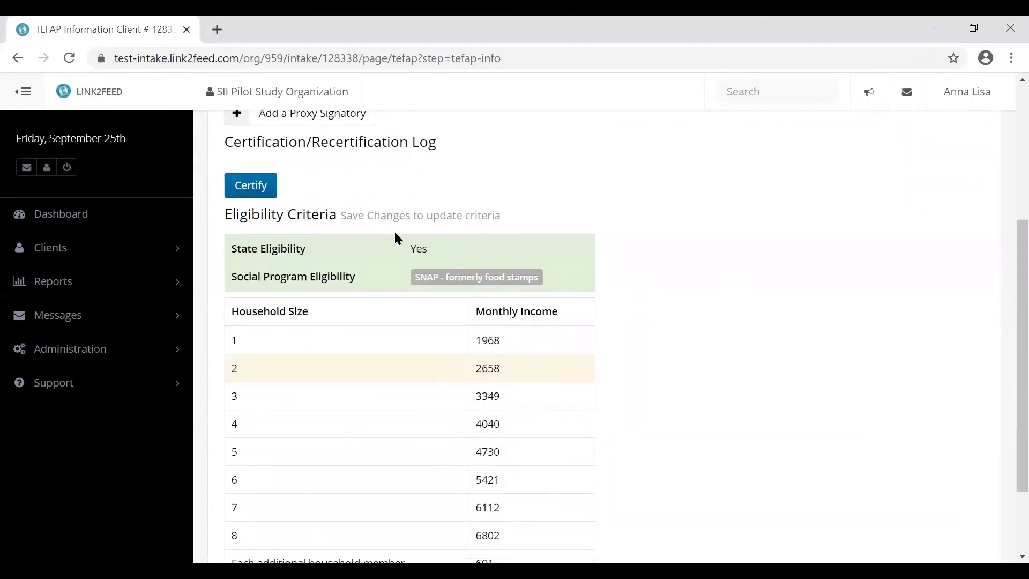
{"action": "left_click", "coordinate": [260, 189]}
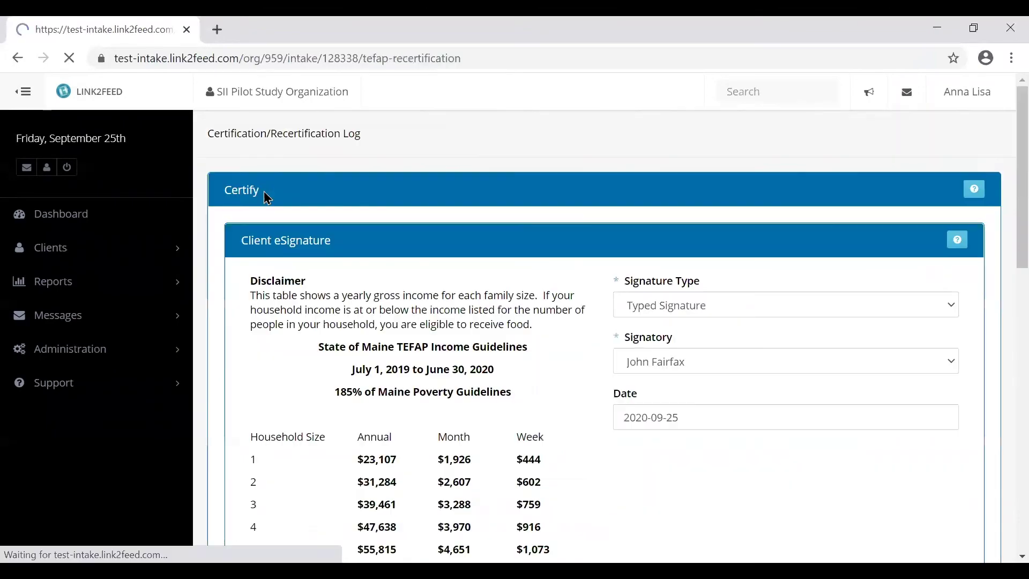
{"action": "scroll", "coordinate": [536, 252], "scroll_direction": "down", "scroll_amount": 3}
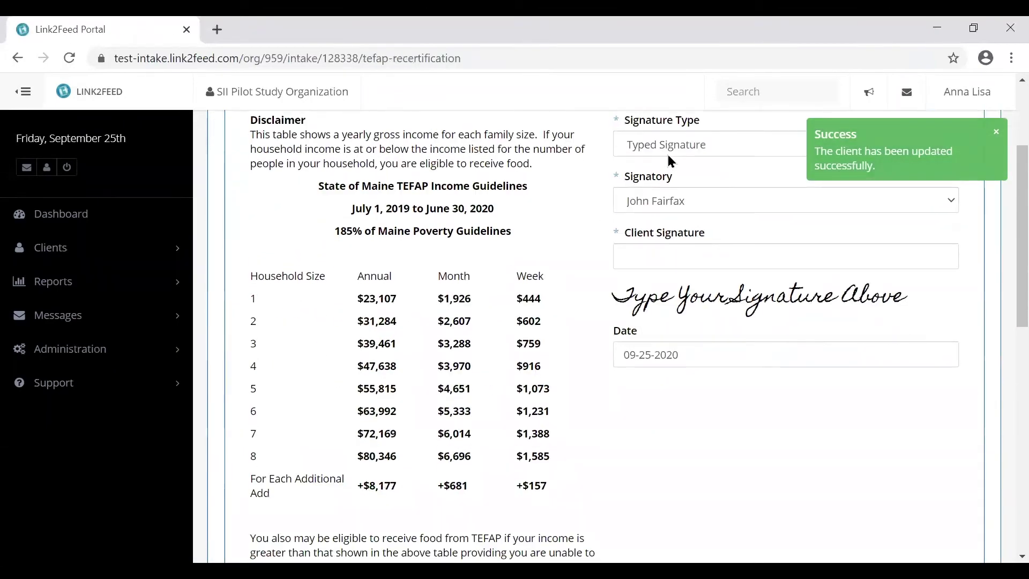
{"action": "left_click", "coordinate": [680, 257]}
{"action": "left_click", "coordinate": [696, 203]}
{"action": "left_click", "coordinate": [697, 202]}
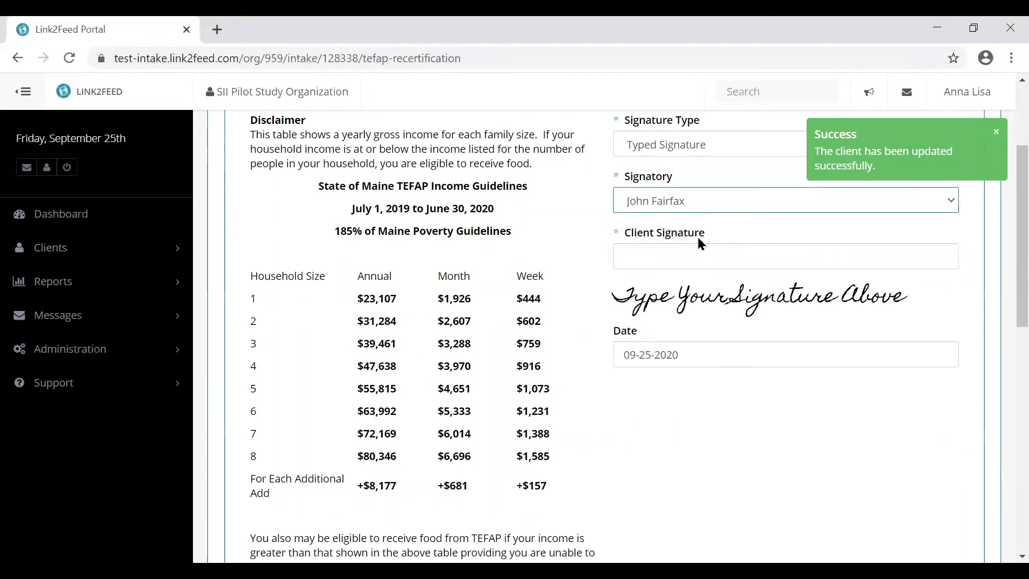
{"action": "left_click", "coordinate": [699, 256]}
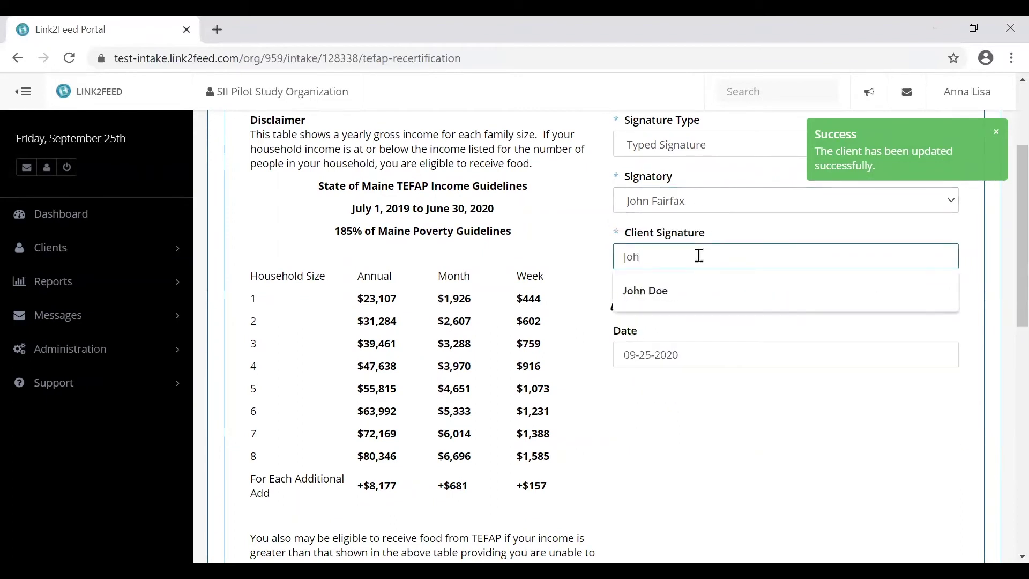
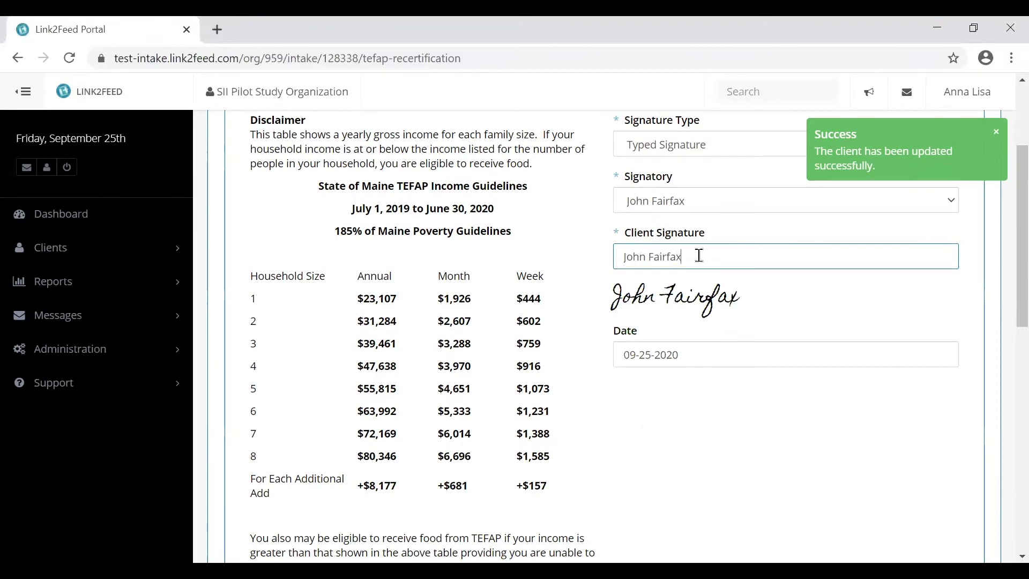
{"action": "scroll", "coordinate": [853, 431], "scroll_direction": "down", "scroll_amount": 1}
{"action": "scroll", "coordinate": [853, 432], "scroll_direction": "down", "scroll_amount": 10}
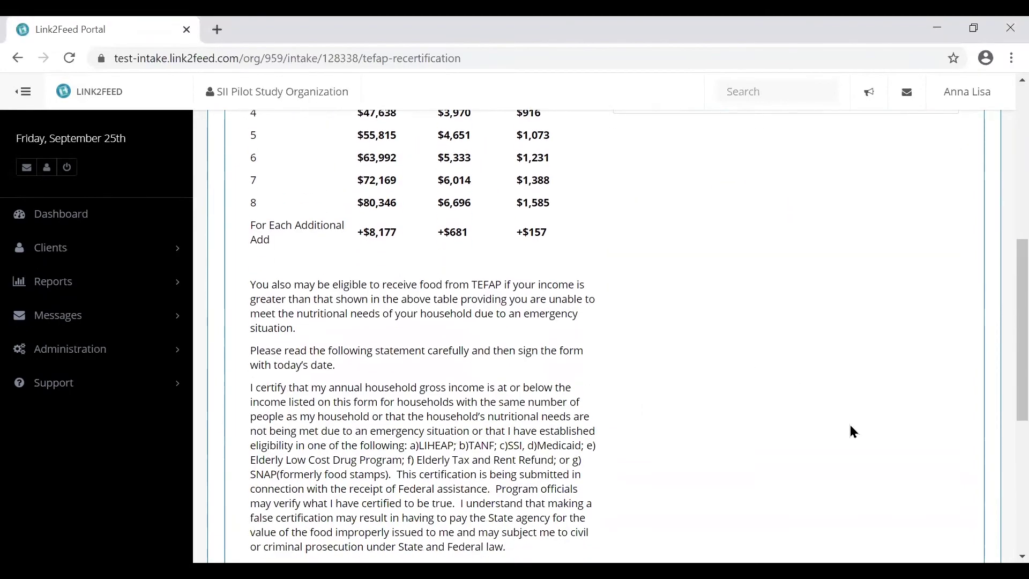
{"action": "left_click", "coordinate": [965, 526]}
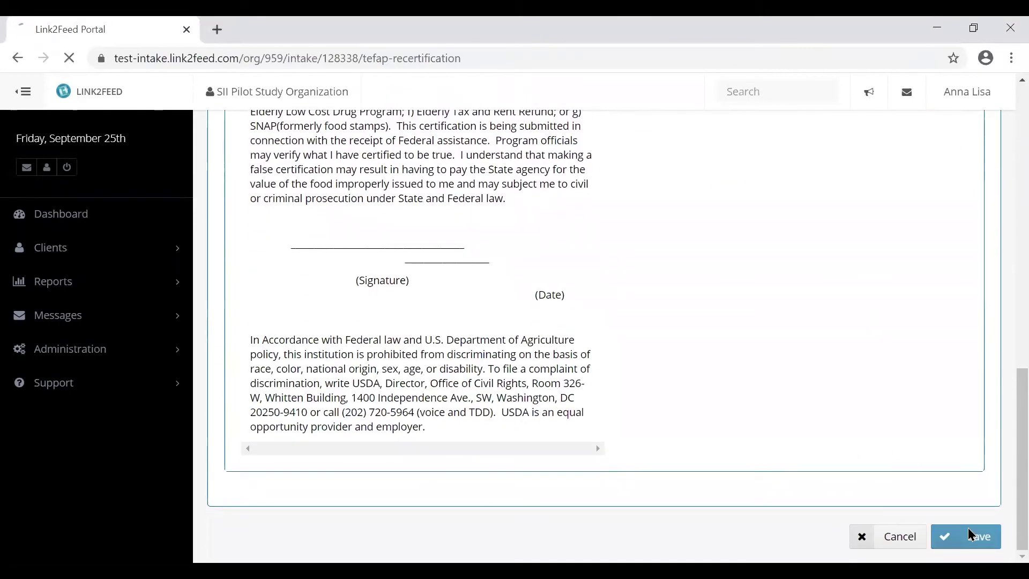
- Add and then delete an empty proxy signatory row, and save the TEFAP page
{"action": "scroll", "coordinate": [535, 383], "scroll_direction": "down", "scroll_amount": 3}
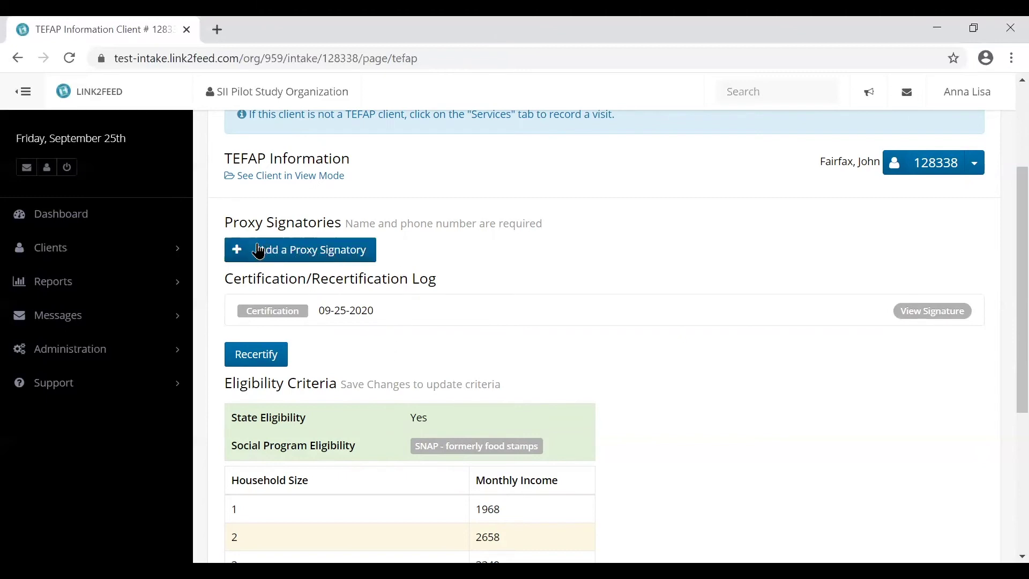
{"action": "left_click", "coordinate": [284, 254]}
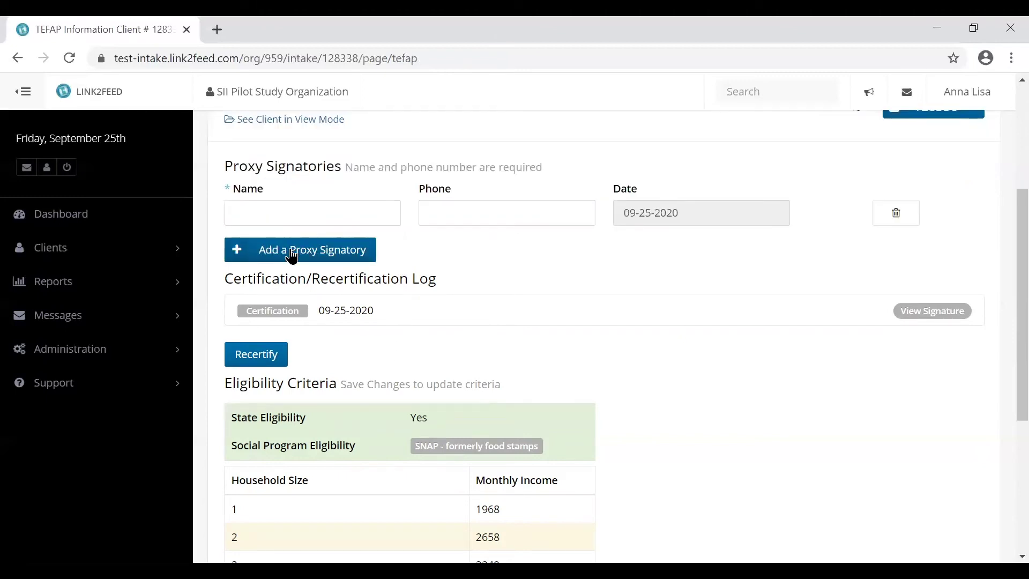
{"action": "left_click", "coordinate": [903, 222]}
{"action": "scroll", "coordinate": [840, 384], "scroll_direction": "down", "scroll_amount": 4}
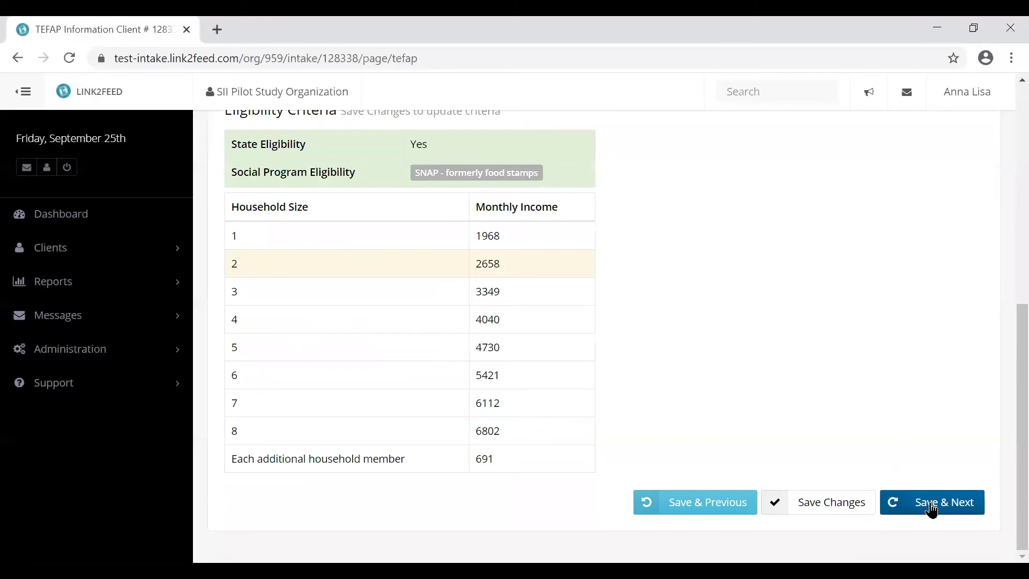
{"action": "left_click", "coordinate": [932, 509]}
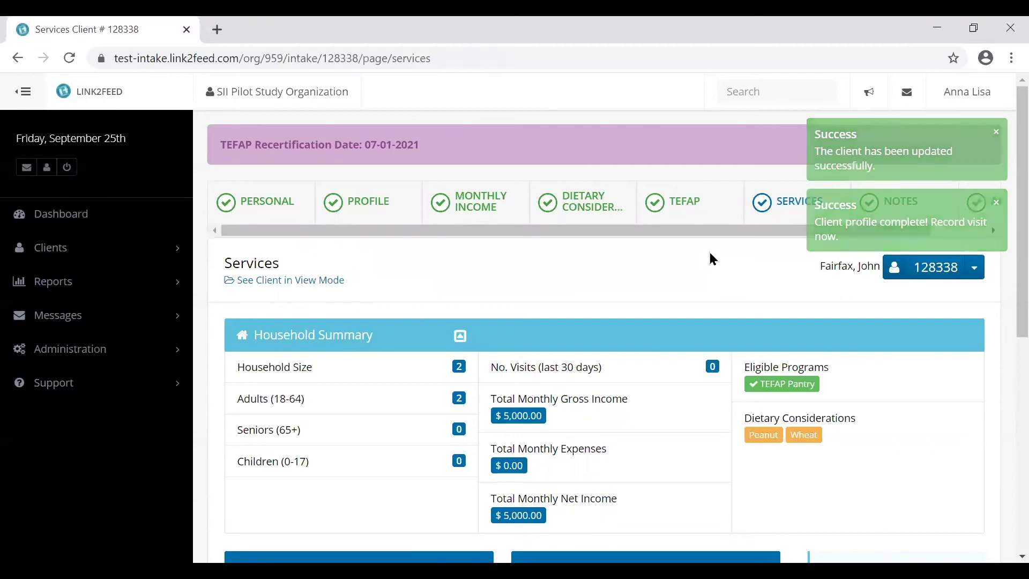
- Review the household summary and visit history on the Services page, then go to Notes
{"action": "scroll", "coordinate": [709, 252], "scroll_direction": "down", "scroll_amount": 2}
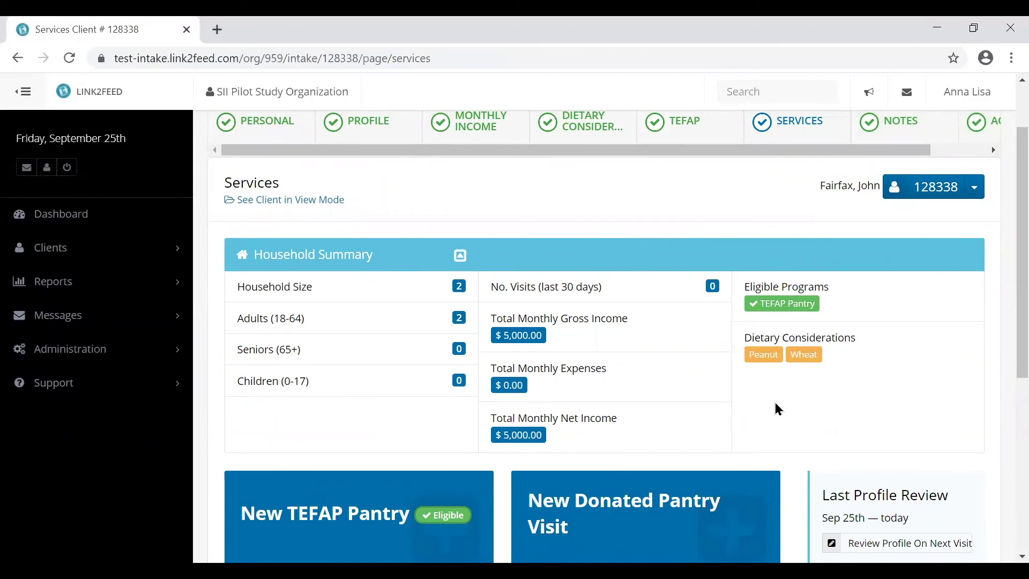
{"action": "scroll", "coordinate": [783, 409], "scroll_direction": "down", "scroll_amount": 2}
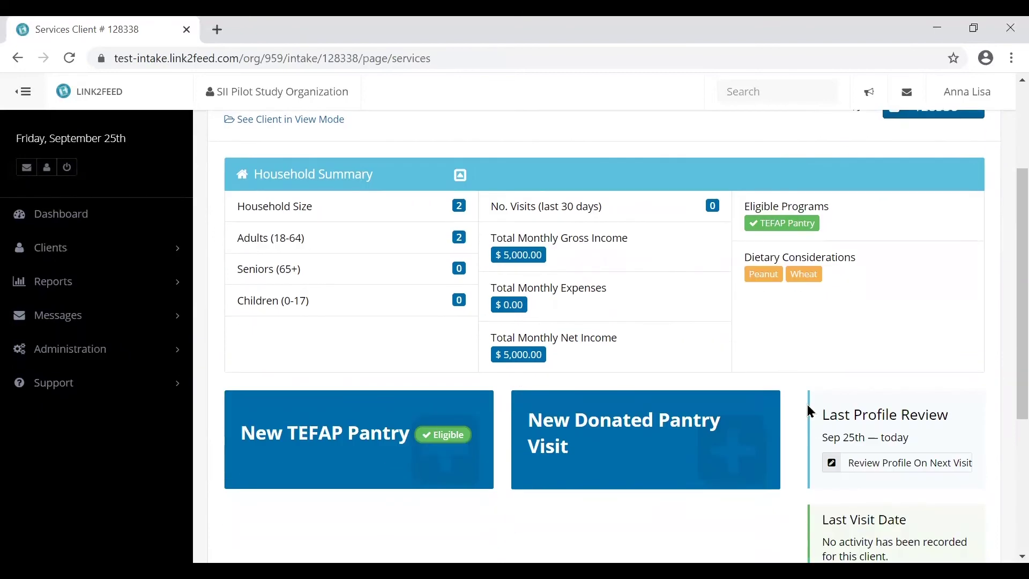
{"action": "scroll", "coordinate": [809, 418], "scroll_direction": "down", "scroll_amount": 2}
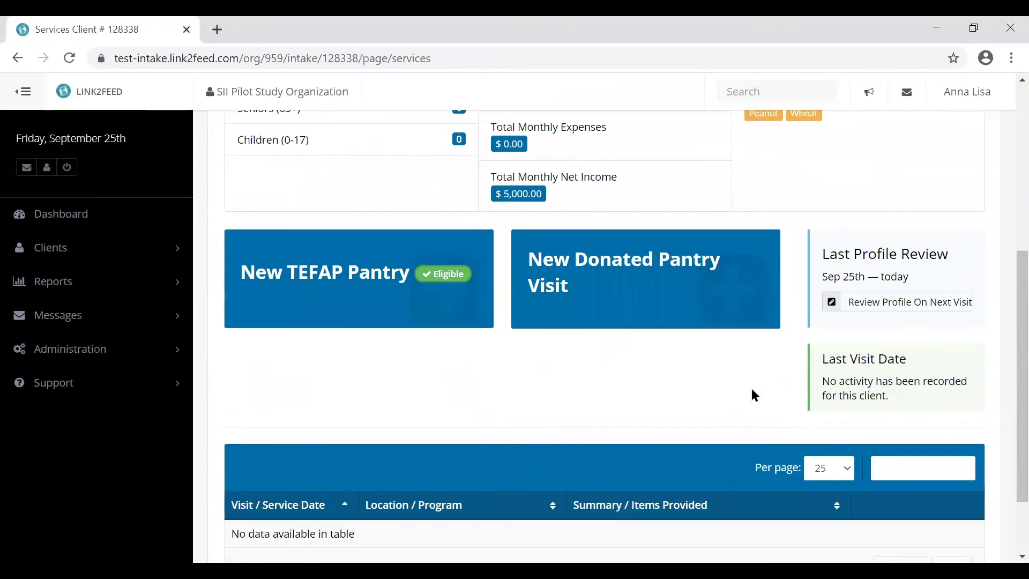
{"action": "scroll", "coordinate": [754, 395], "scroll_direction": "down", "scroll_amount": 2}
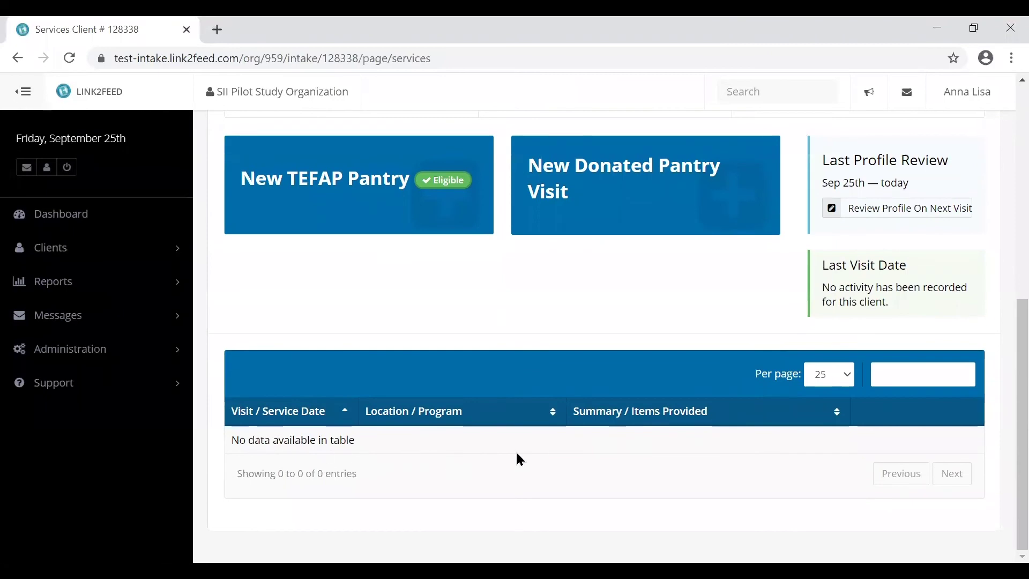
{"action": "scroll", "coordinate": [774, 429], "scroll_direction": "up", "scroll_amount": 8}
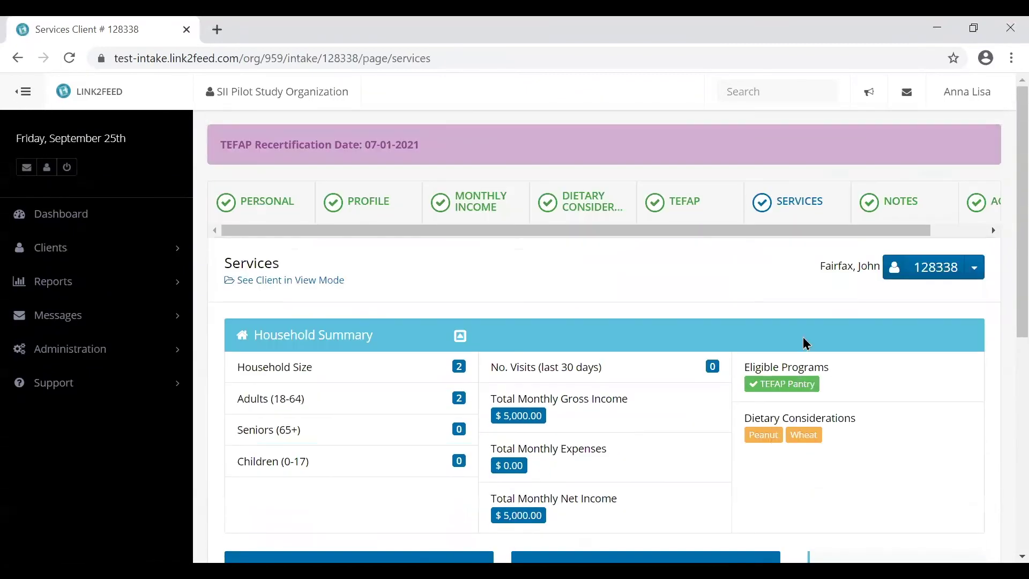
{"action": "left_click", "coordinate": [887, 202]}
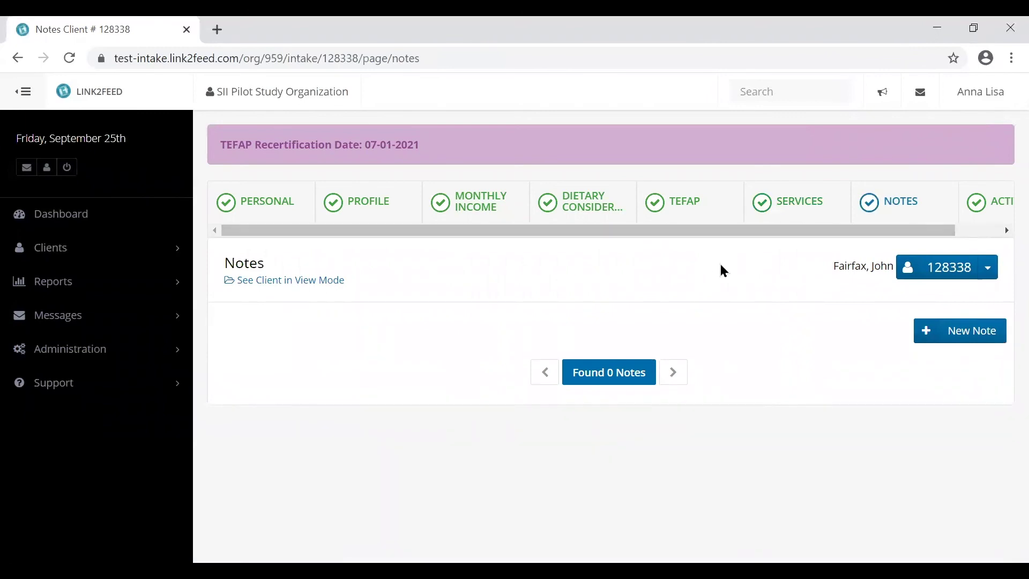
- Save a new private note reading 'Need assistance.'
{"action": "left_click", "coordinate": [974, 339]}
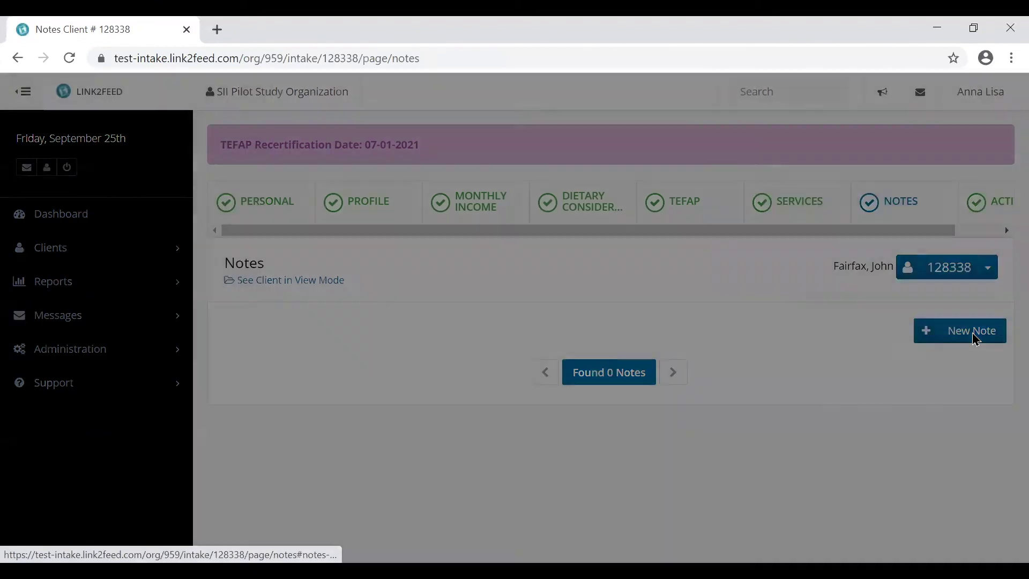
{"action": "left_click", "coordinate": [481, 213]}
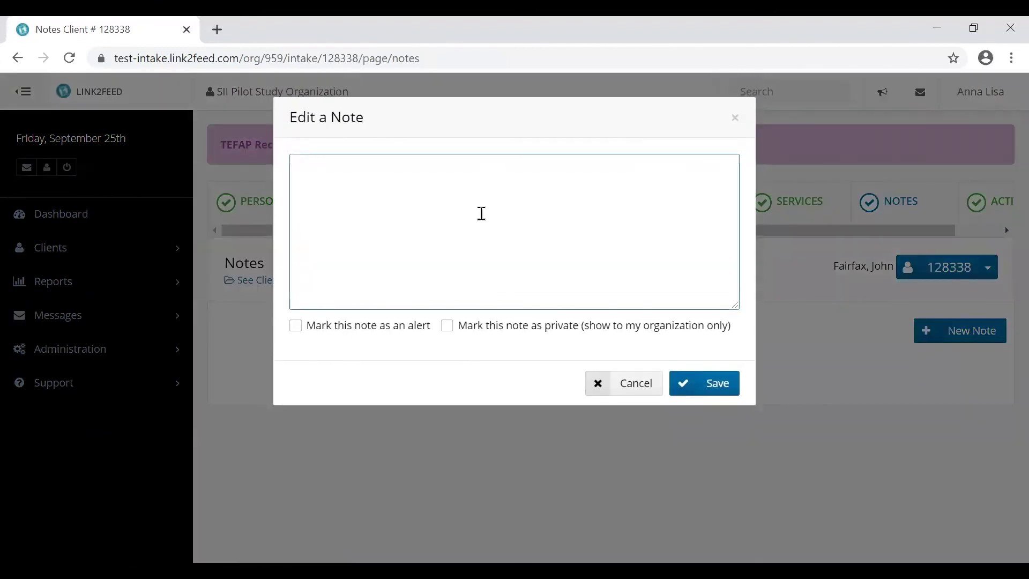
{"action": "type", "text": "Need assistance."}
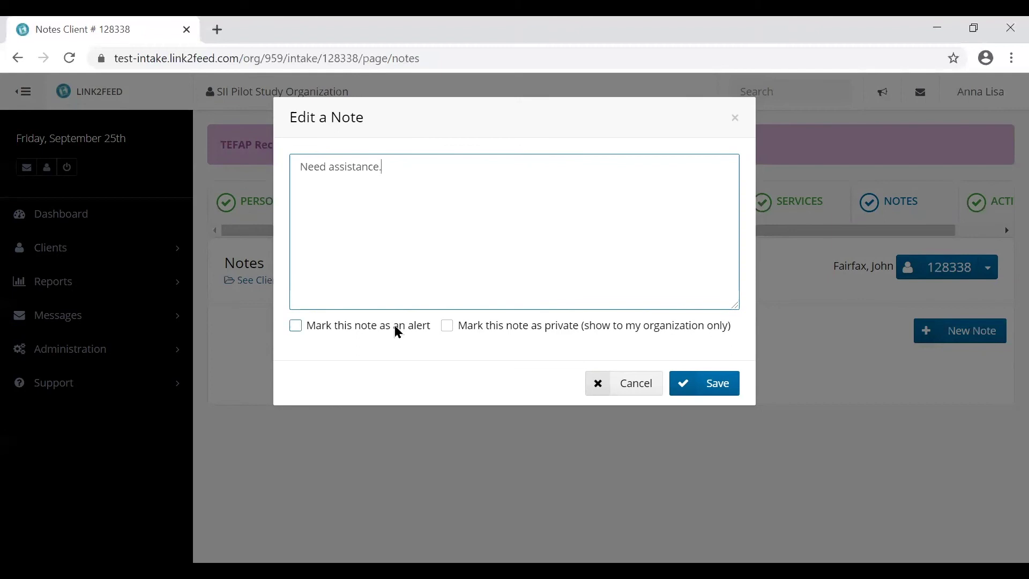
{"action": "left_click", "coordinate": [508, 332]}
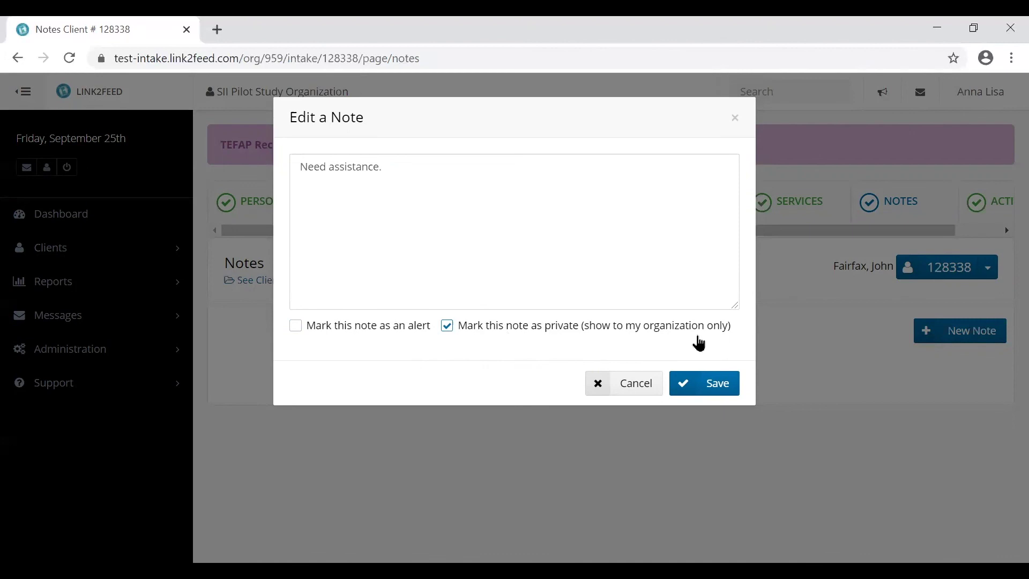
{"action": "left_click", "coordinate": [709, 387]}
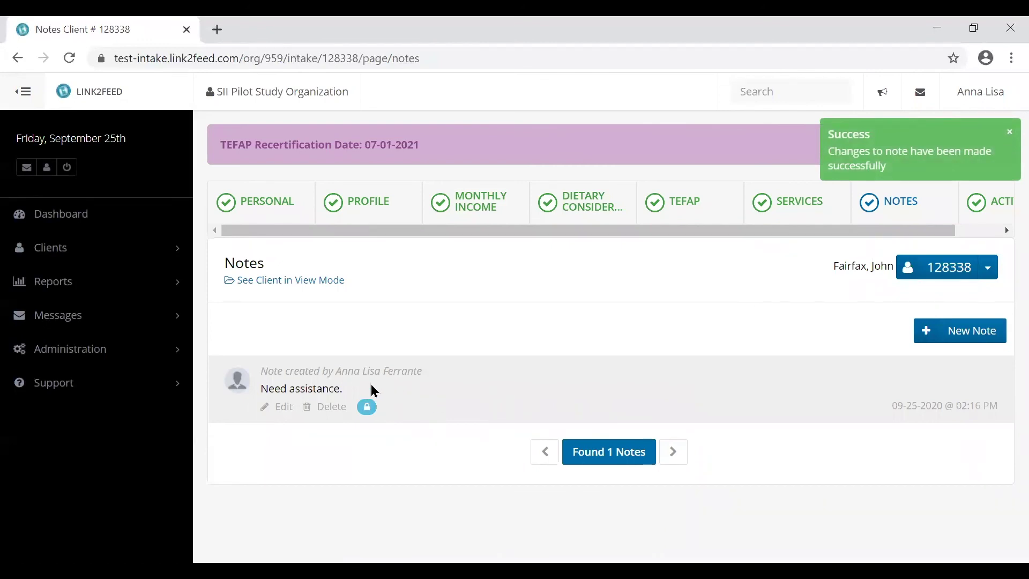
- Go to the client's Activity page to see creation and last-update times
{"action": "left_click", "coordinate": [112, 256]}
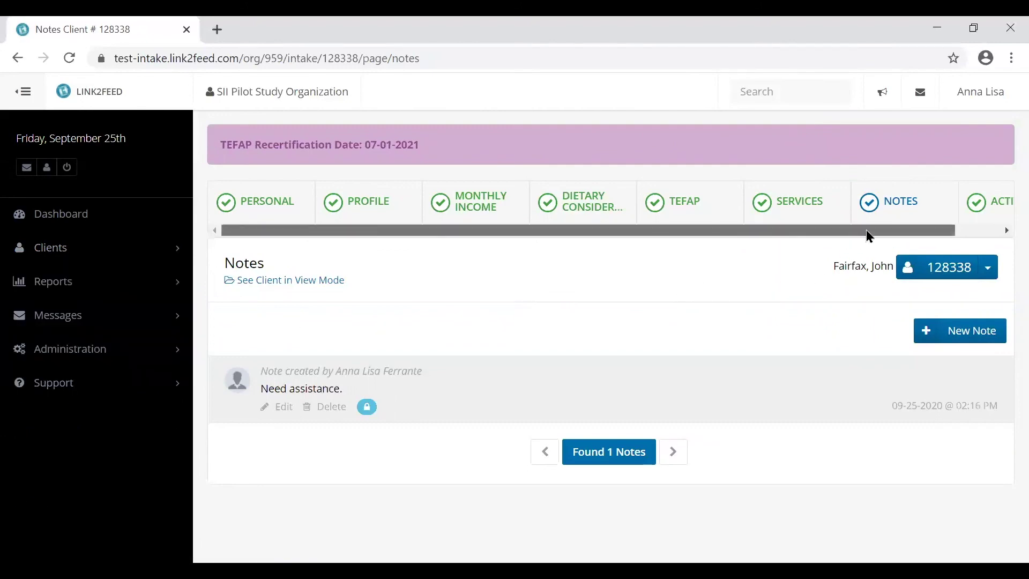
{"action": "left_click_drag", "start_coordinate": [854, 232], "coordinate": [950, 230]}
{"action": "left_click", "coordinate": [967, 203]}
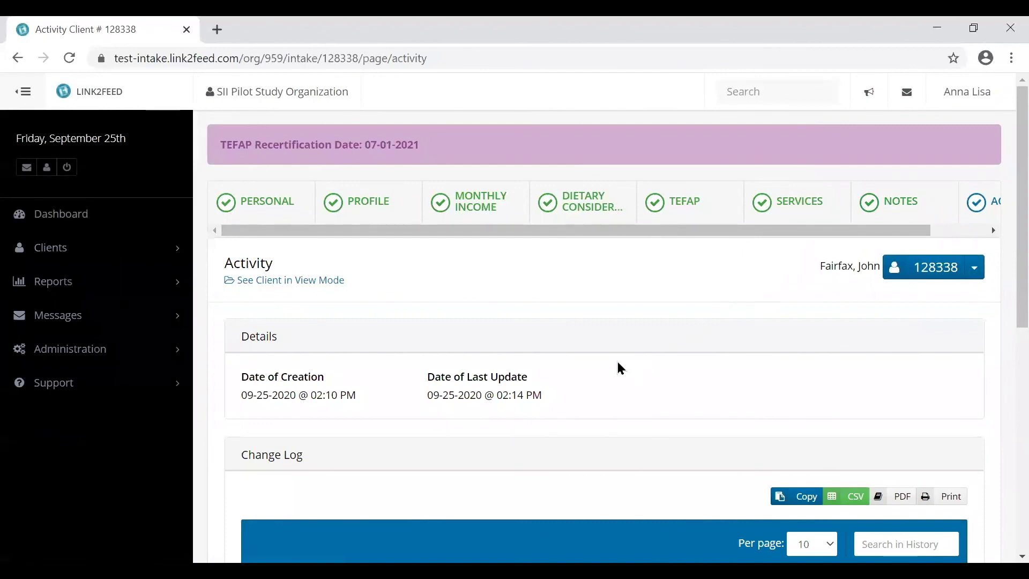
- Look through the Change Log entries, then return to the Dashboard's recently accessed clients
{"action": "scroll", "coordinate": [619, 366], "scroll_direction": "down", "scroll_amount": 5}
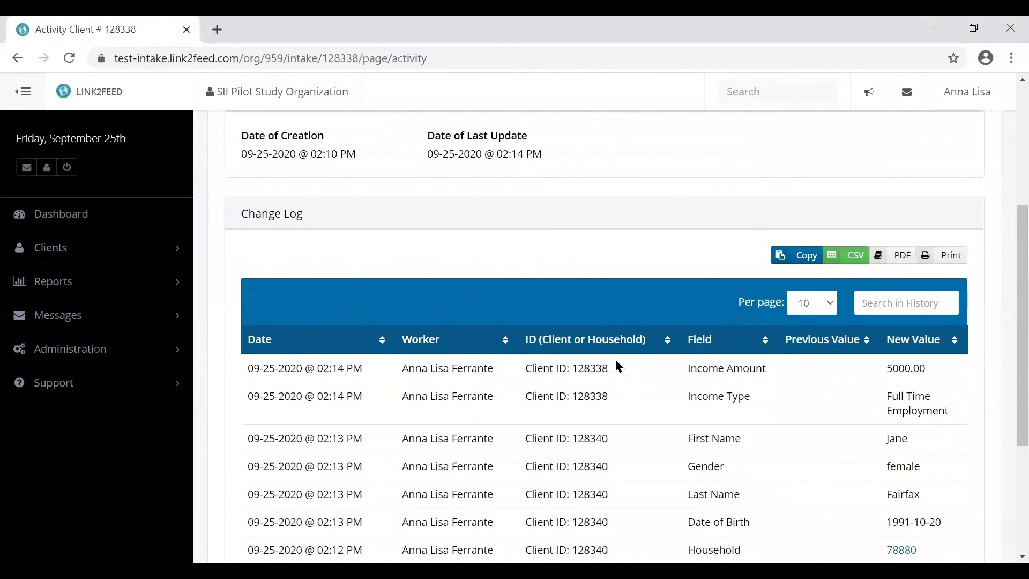
{"action": "scroll", "coordinate": [631, 371], "scroll_direction": "down", "scroll_amount": 4}
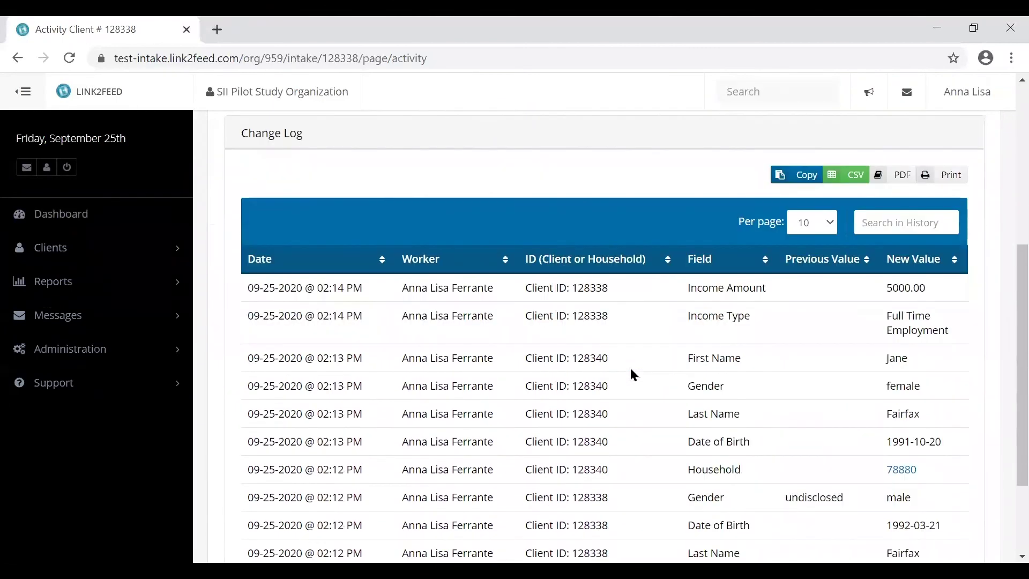
{"action": "scroll", "coordinate": [623, 374], "scroll_direction": "up", "scroll_amount": 8}
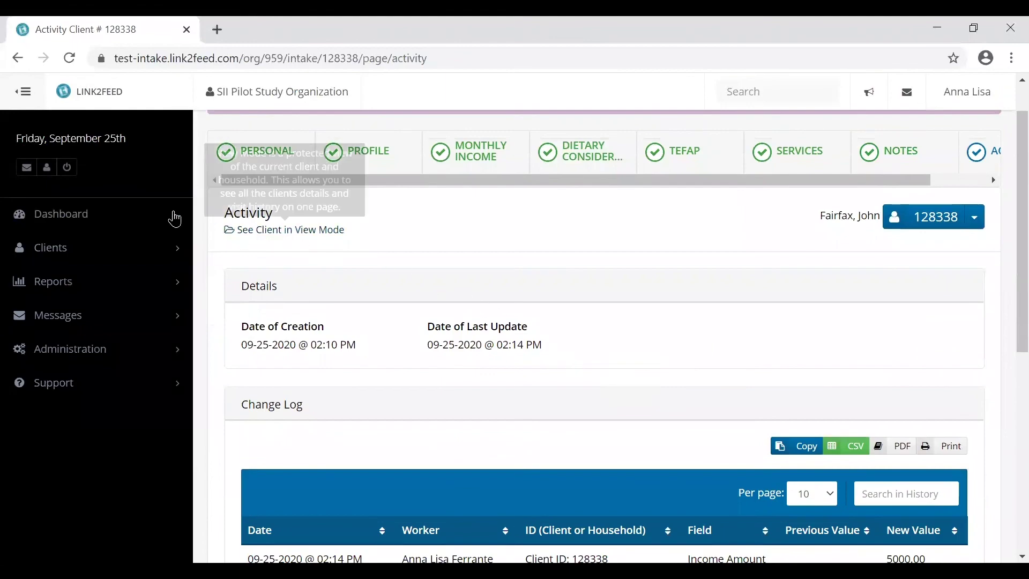
{"action": "left_click", "coordinate": [94, 213]}
{"action": "scroll", "coordinate": [94, 212], "scroll_direction": "down", "scroll_amount": 5}
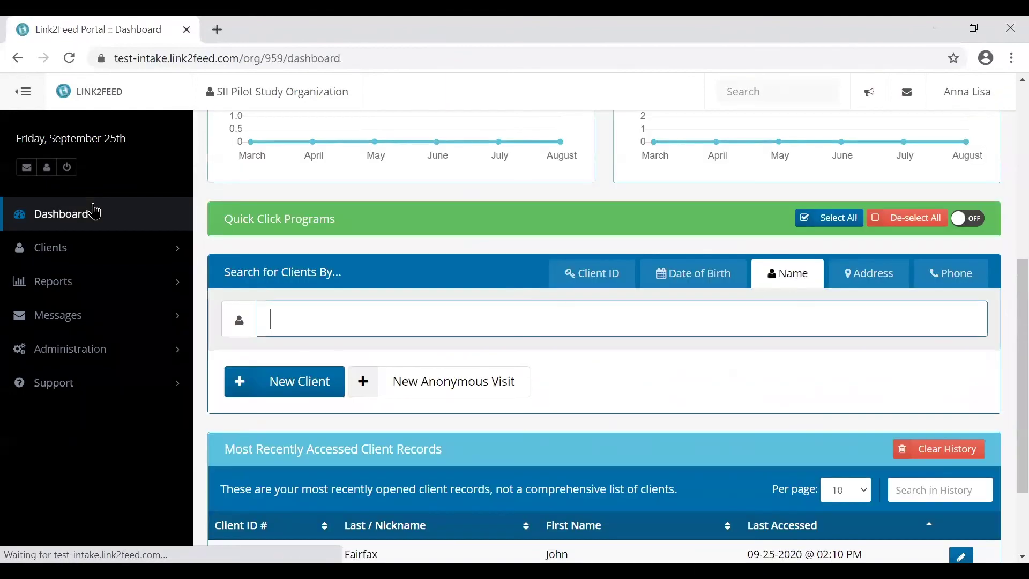